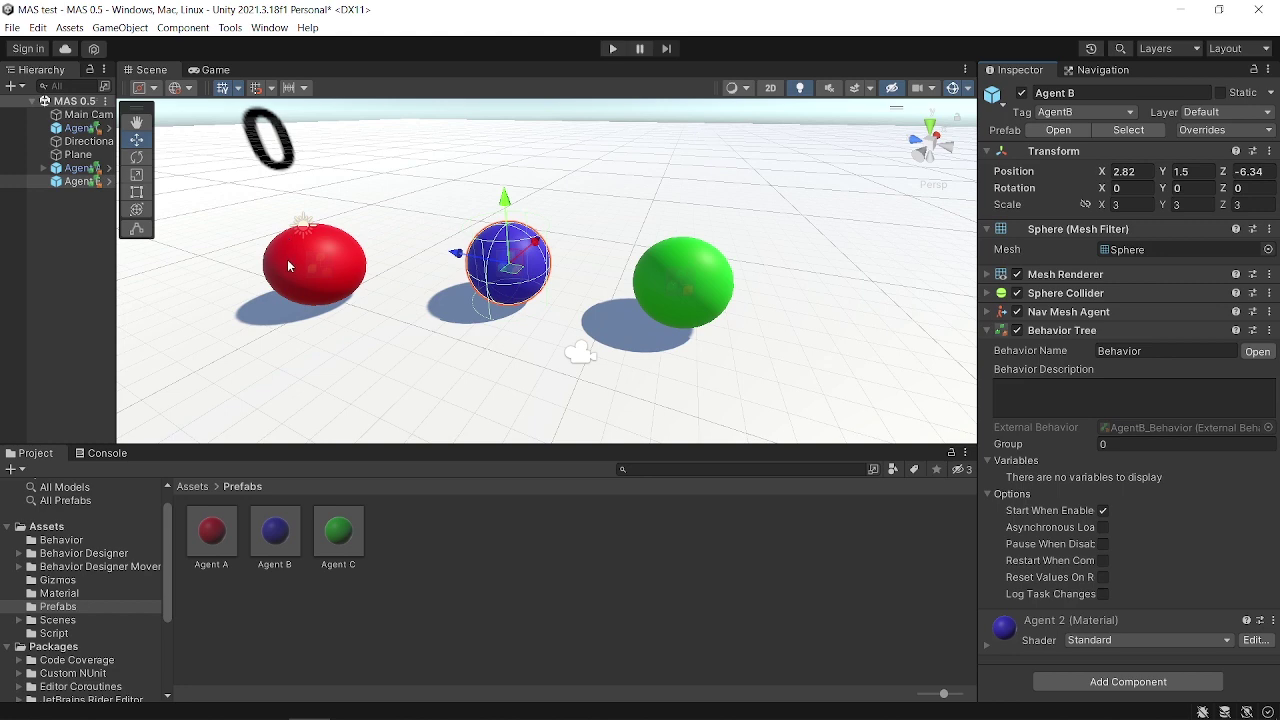
# Step: Inspect the components and settings of the red, blue and green agent spheres in the scene
pyautogui.click(288, 259)
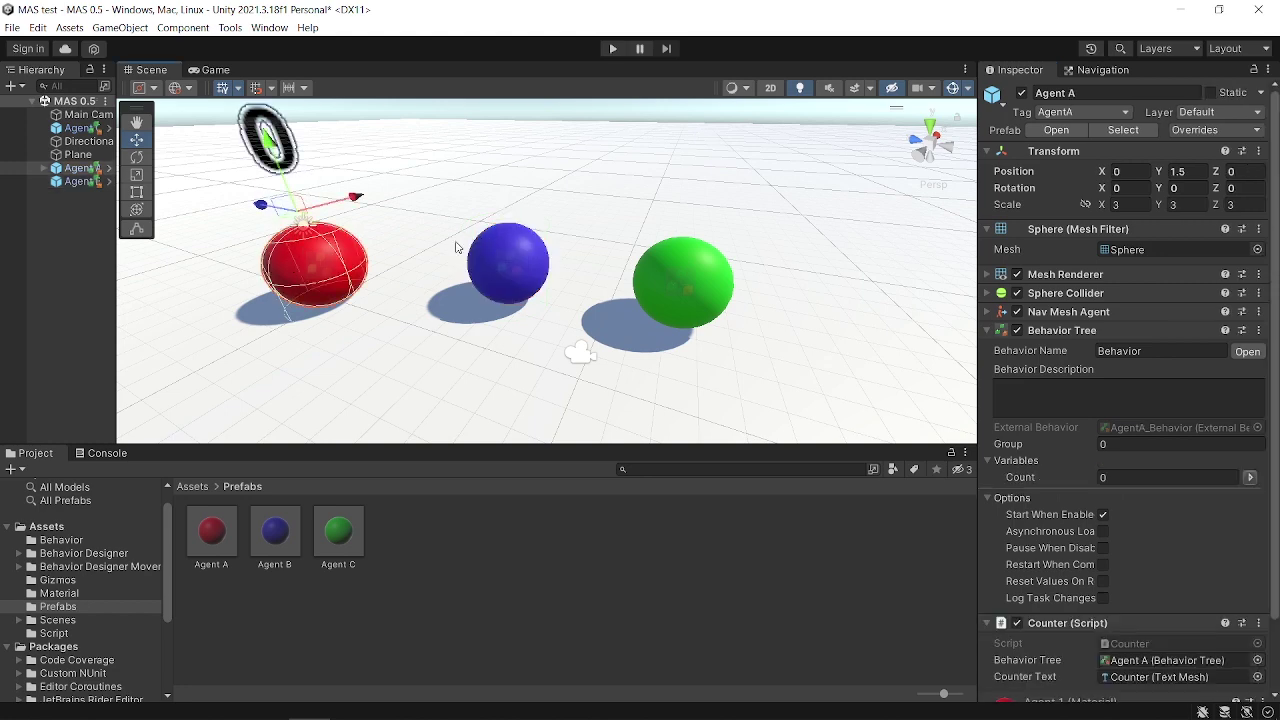
pyautogui.click(533, 263)
pyautogui.click(685, 277)
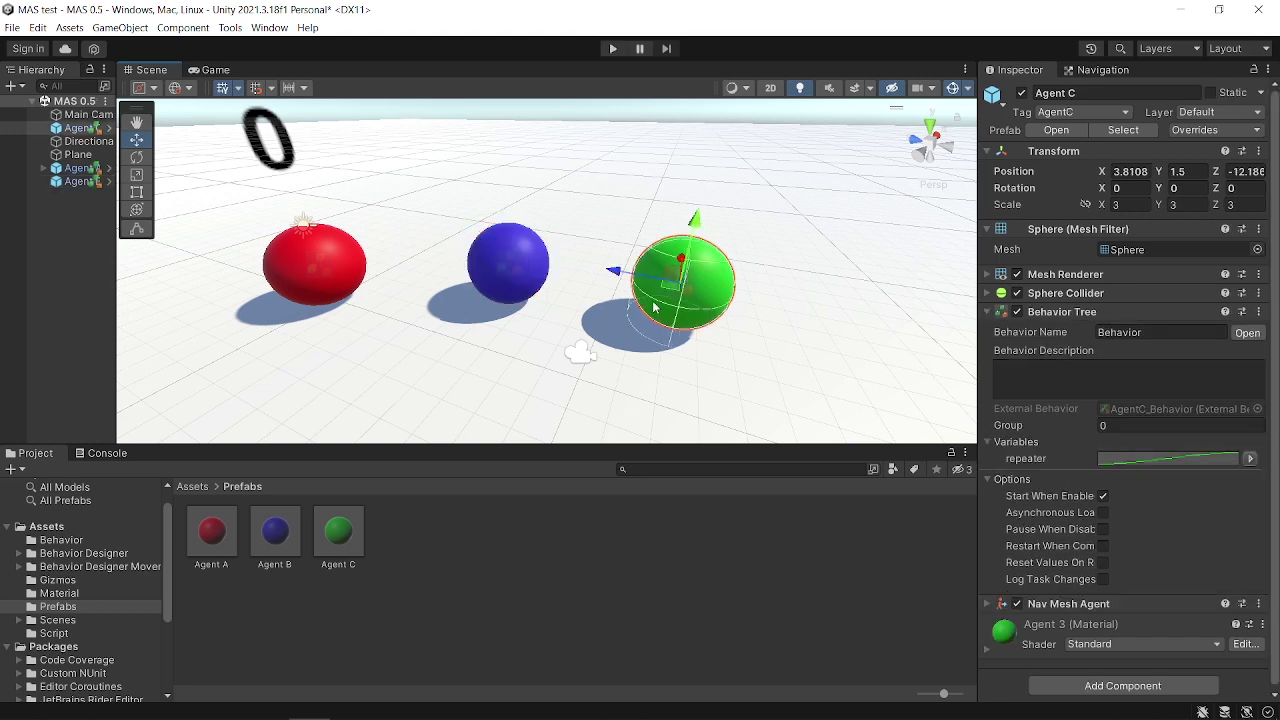
pyautogui.click(339, 270)
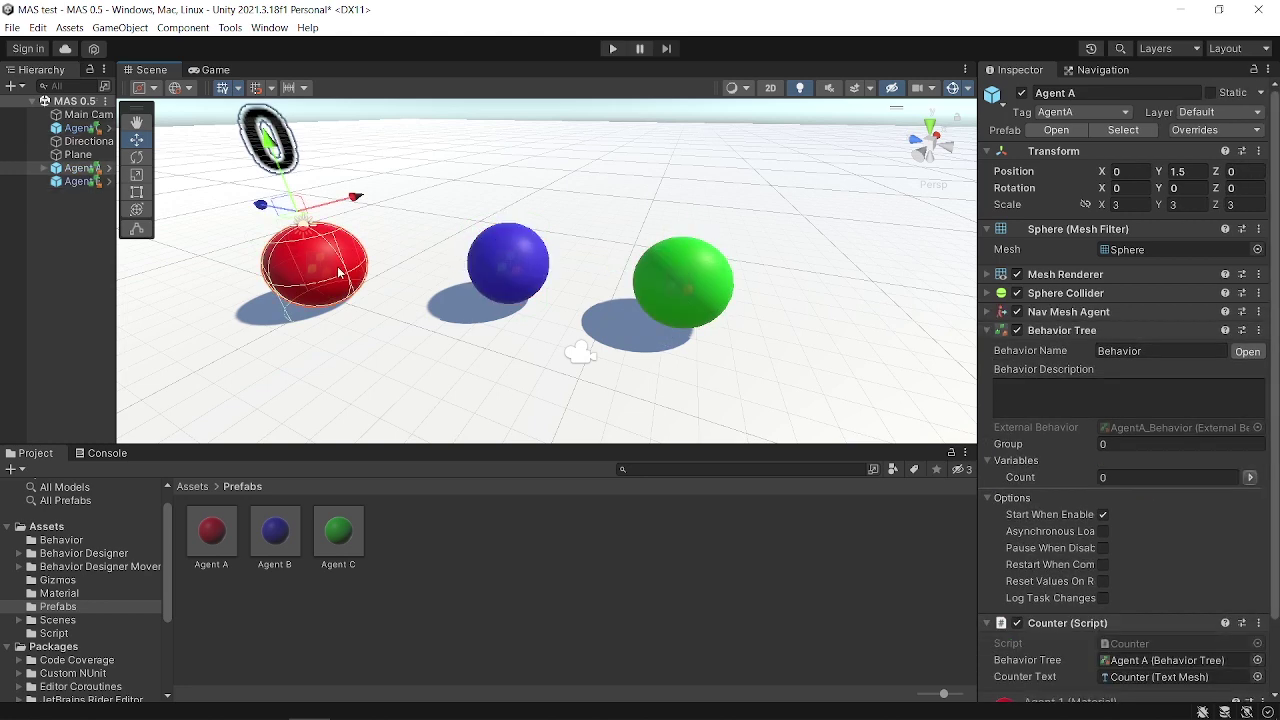
pyautogui.click(687, 290)
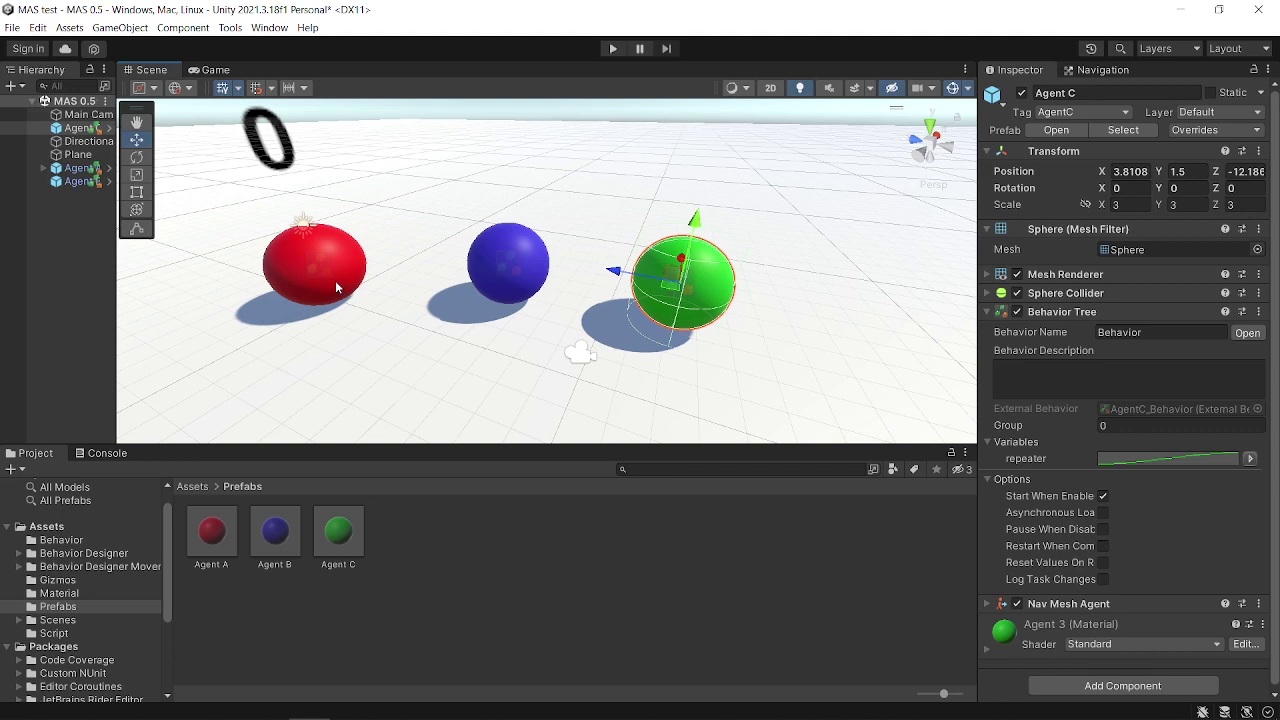
pyautogui.click(508, 275)
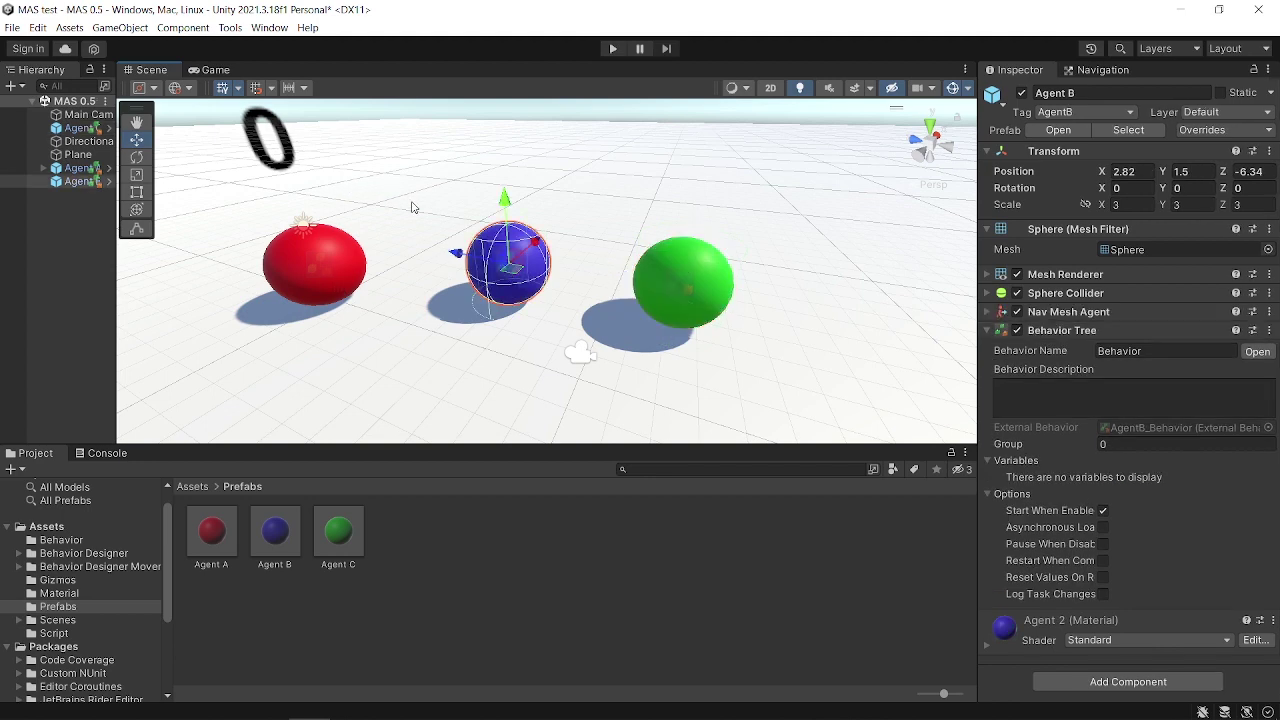
pyautogui.click(293, 255)
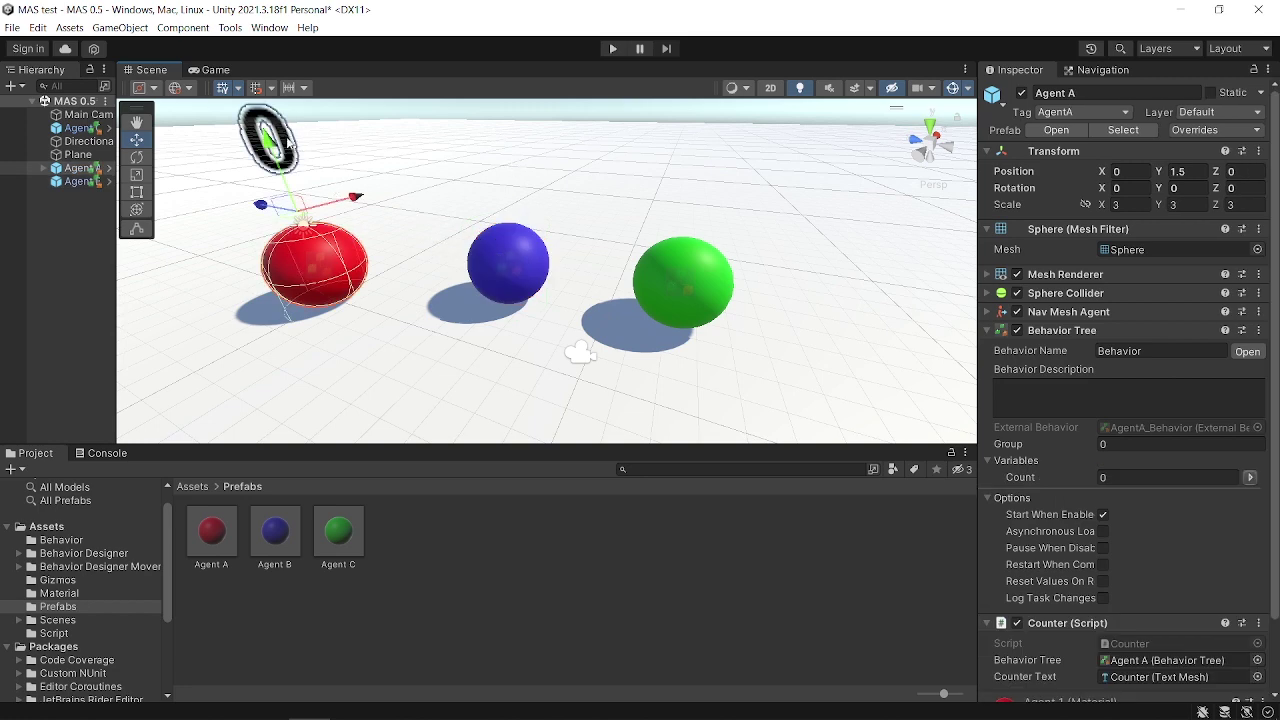
pyautogui.click(513, 272)
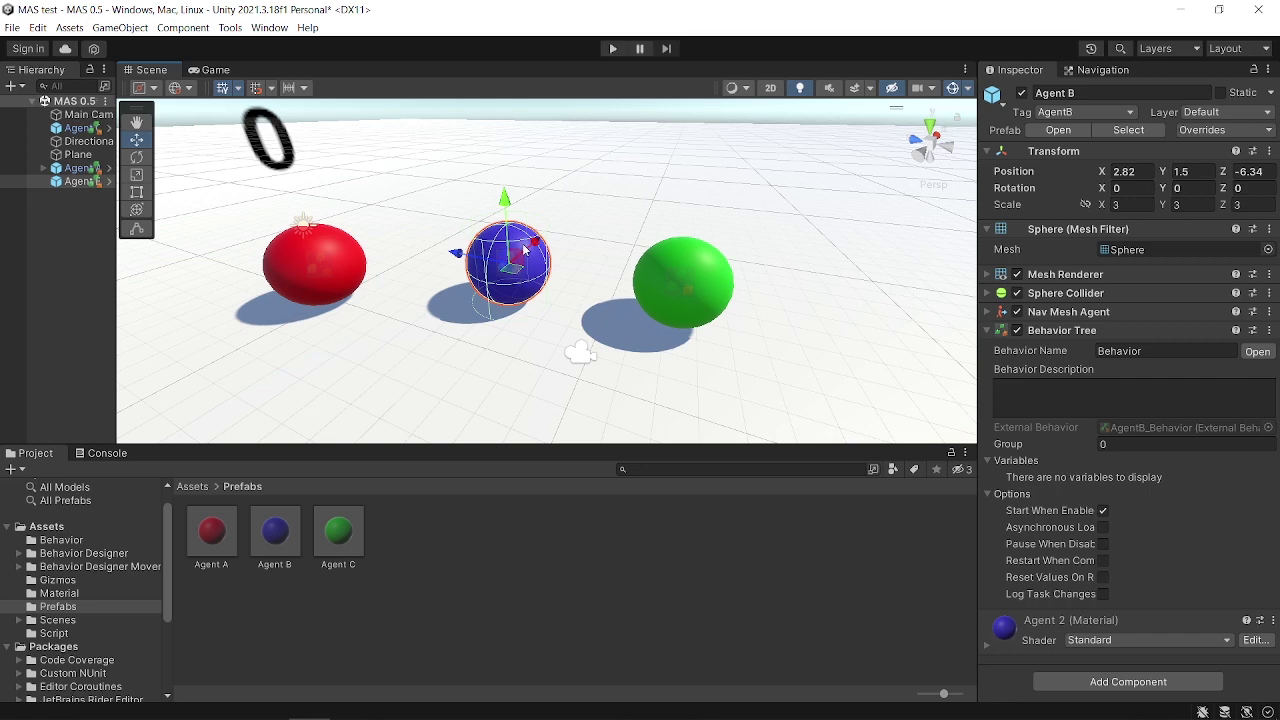
# Step: Open the red Agent A sphere's behavior tree so that its branches can be viewed
pyautogui.click(330, 262)
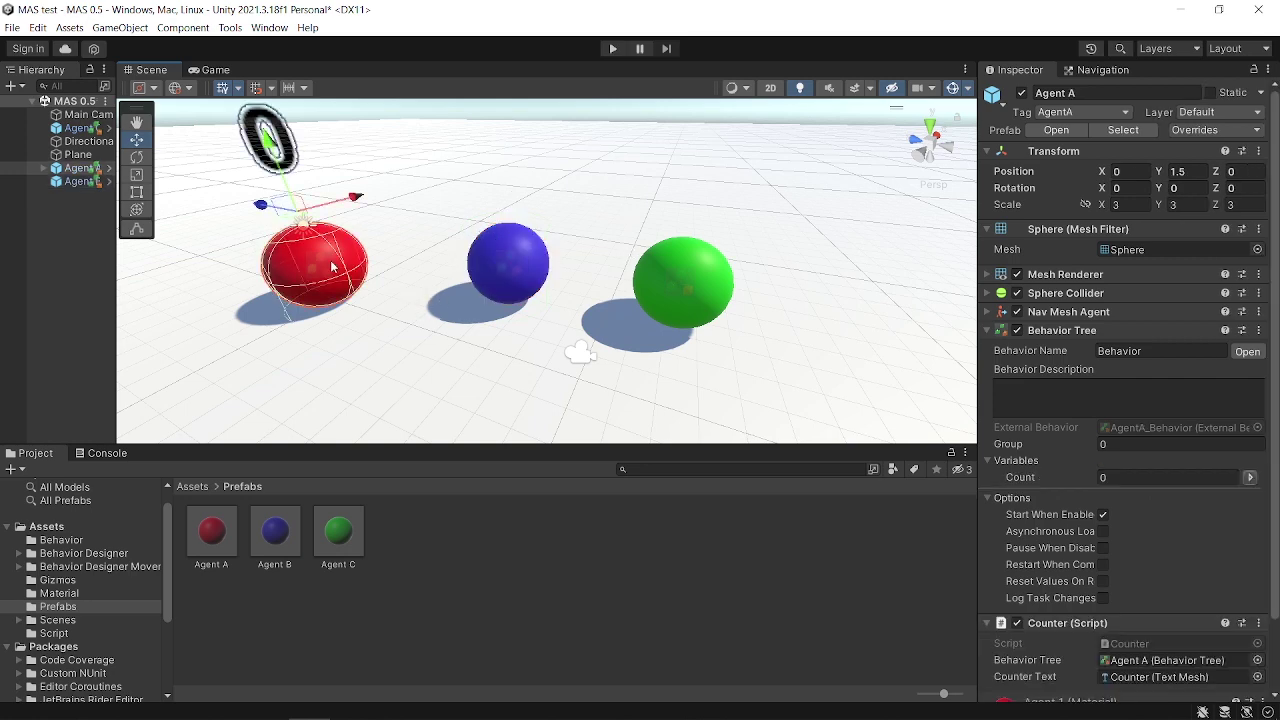
pyautogui.click(1248, 352)
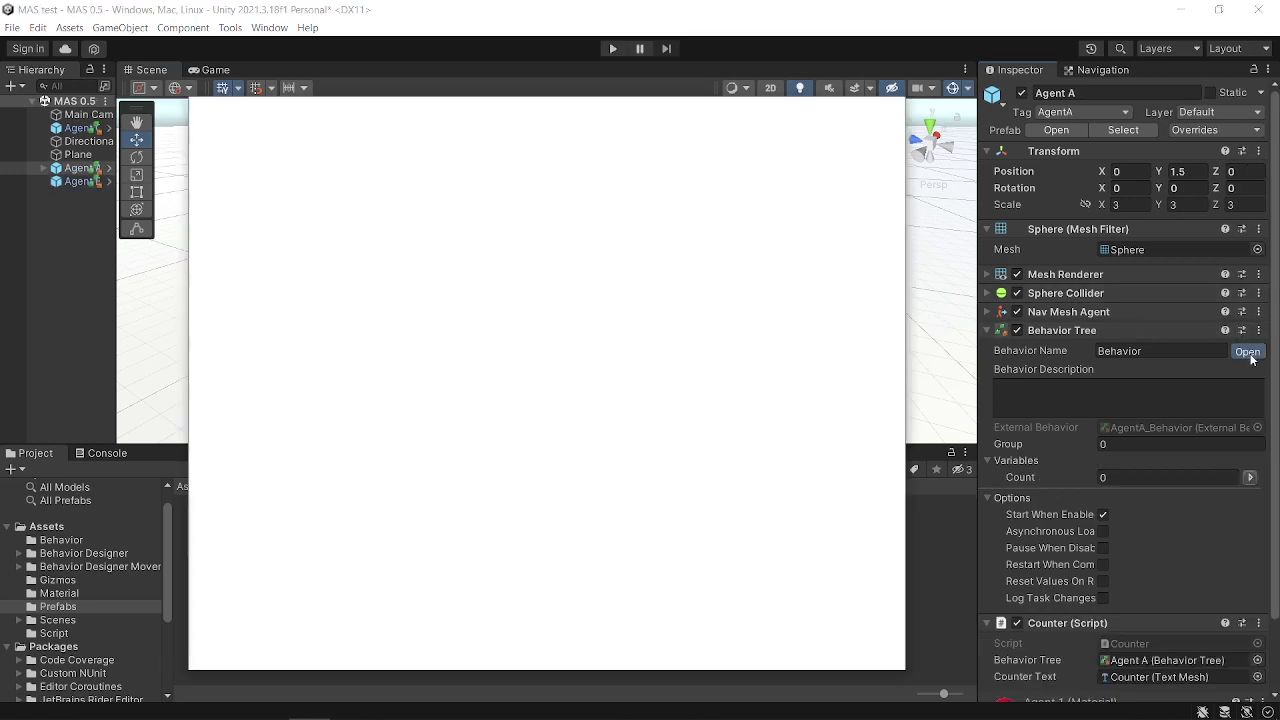
pyautogui.scroll(-4, 740, 560)
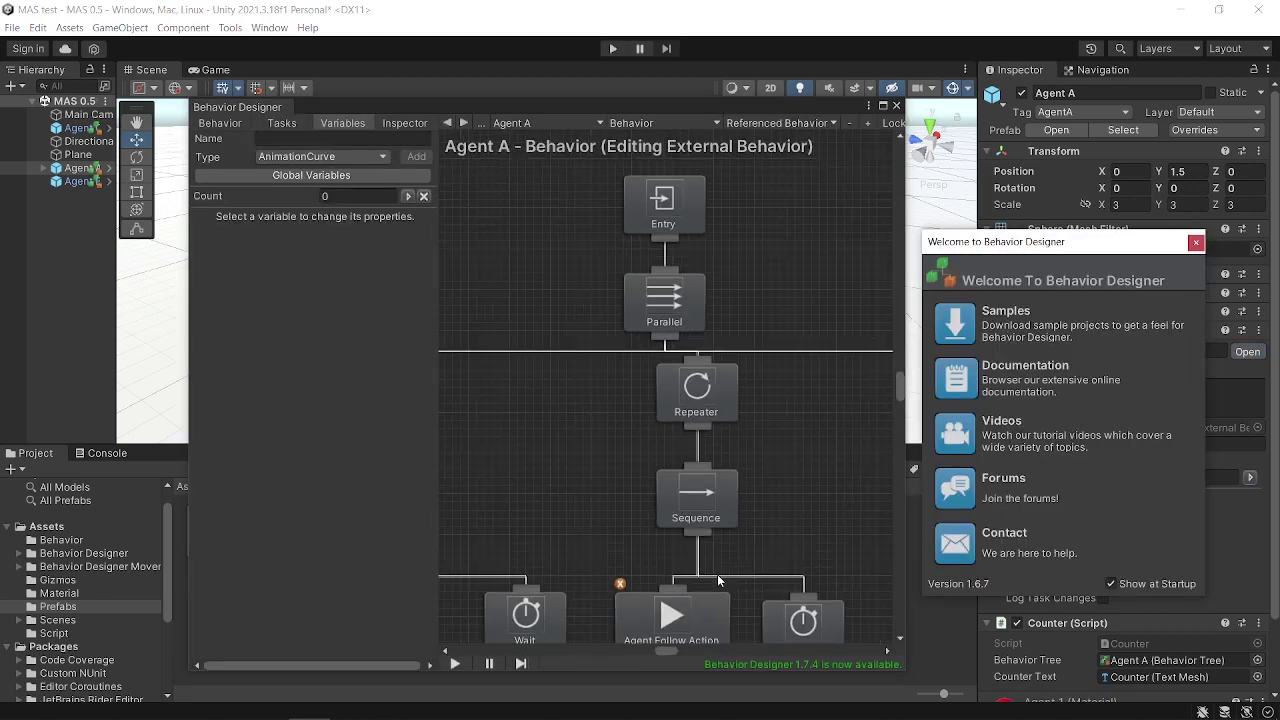
pyautogui.scroll(-3, 727, 496)
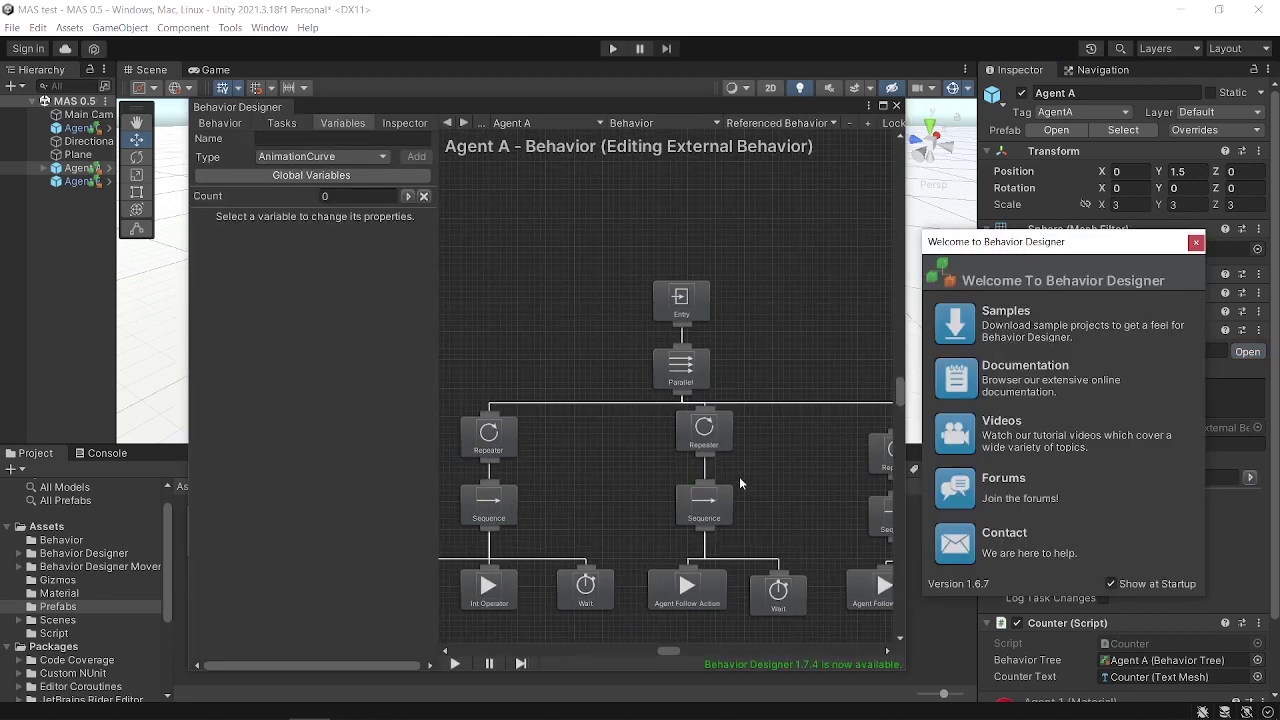
pyautogui.scroll(-3, 753, 438)
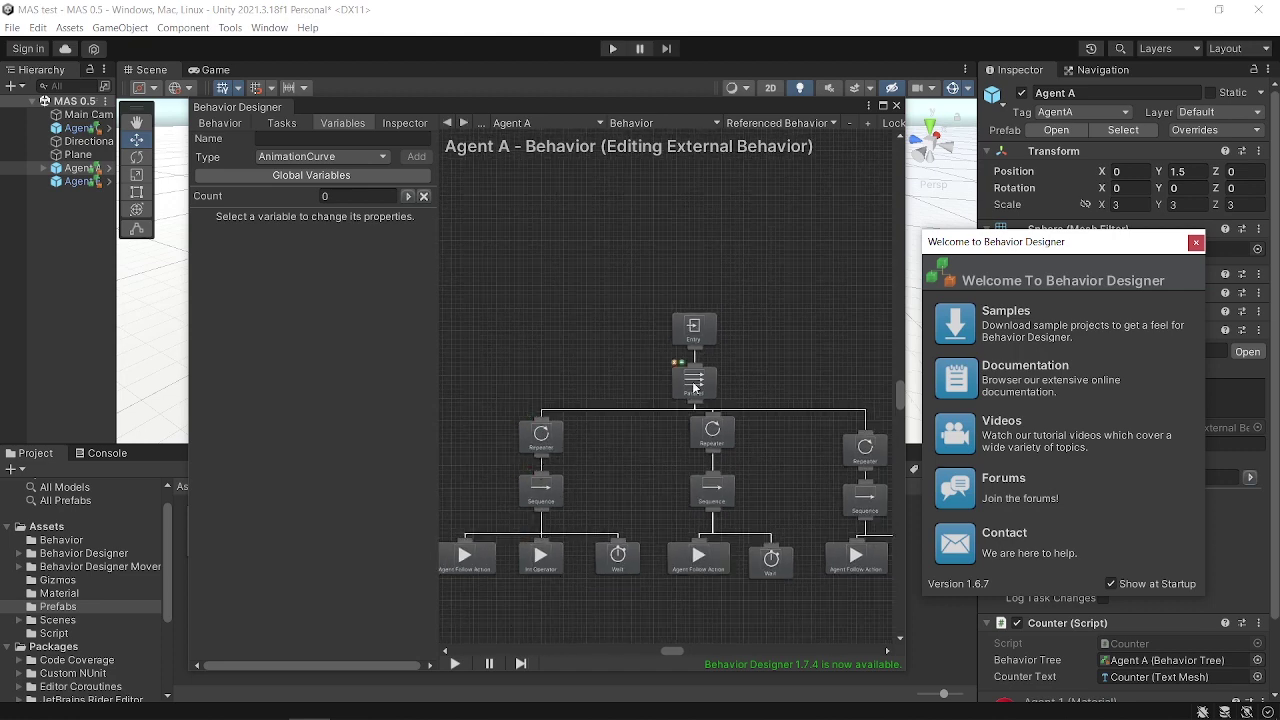
# Step: Go through the Parallel task and the first branch's Repeater, Sequence, Agent Follow Action, Int Operator and Wait tasks
pyautogui.moveTo(709, 381); pyautogui.dragTo(718, 379)
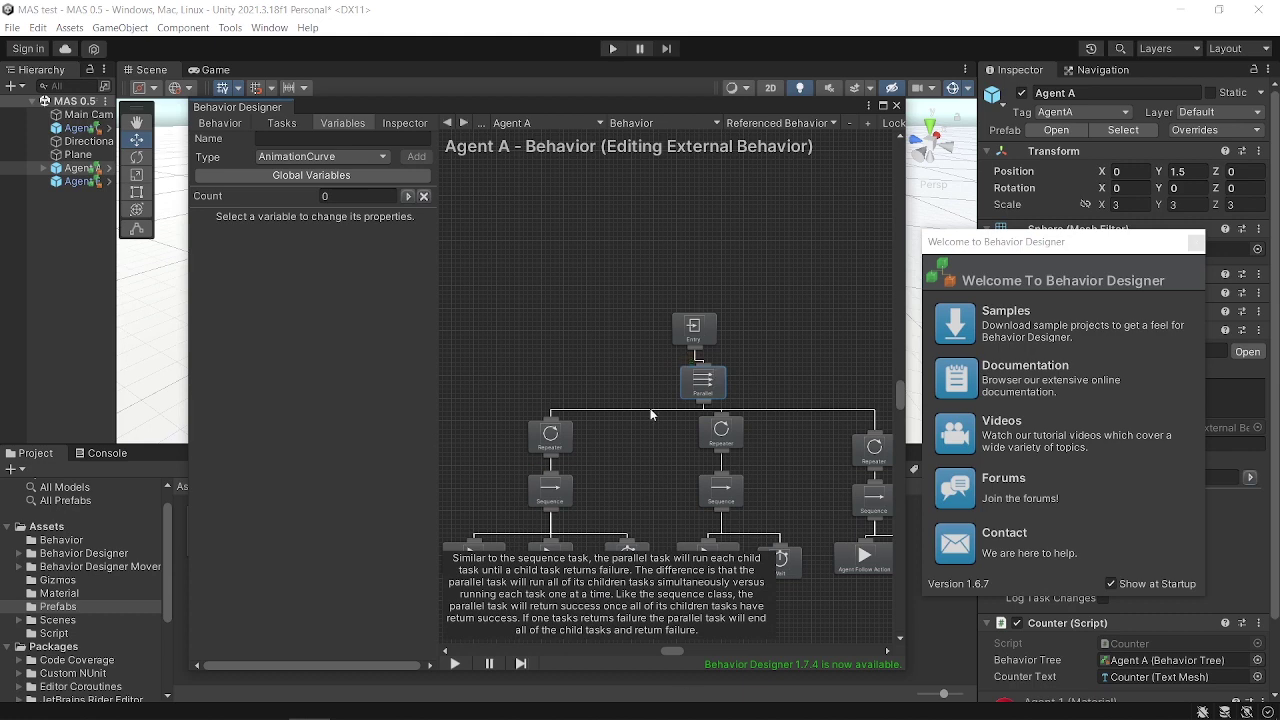
pyautogui.click(553, 440)
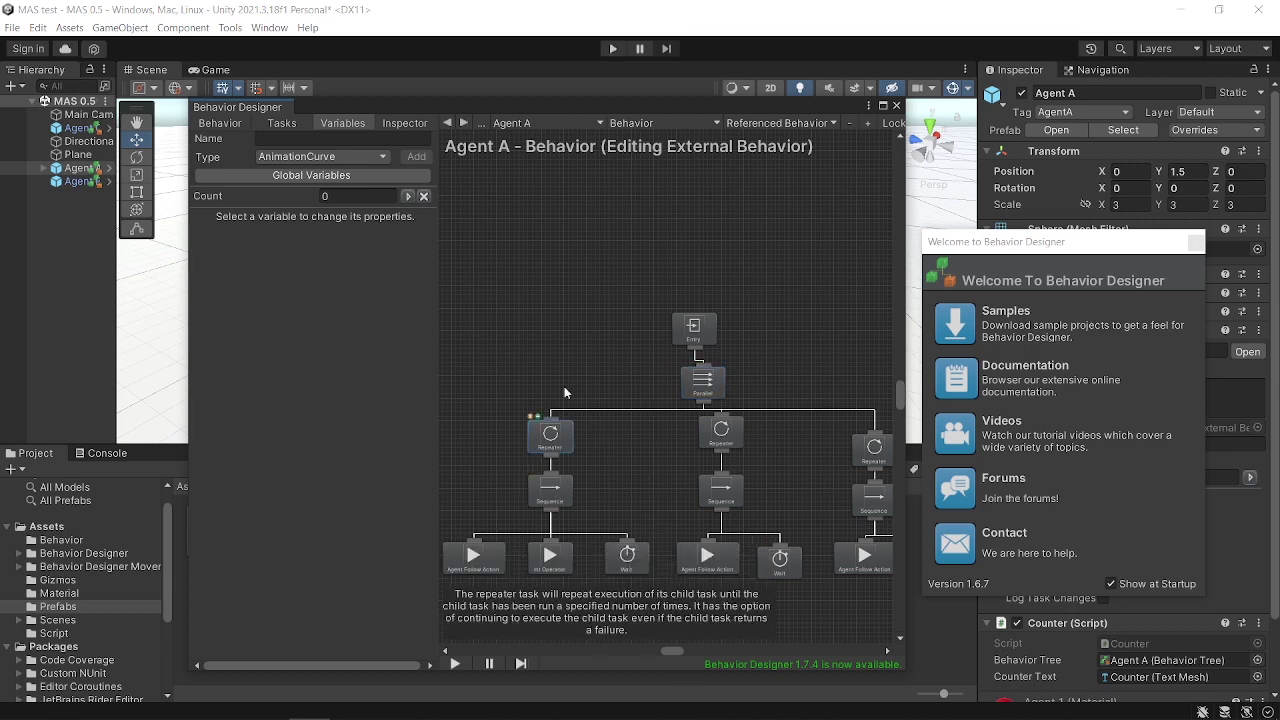
pyautogui.click(552, 510)
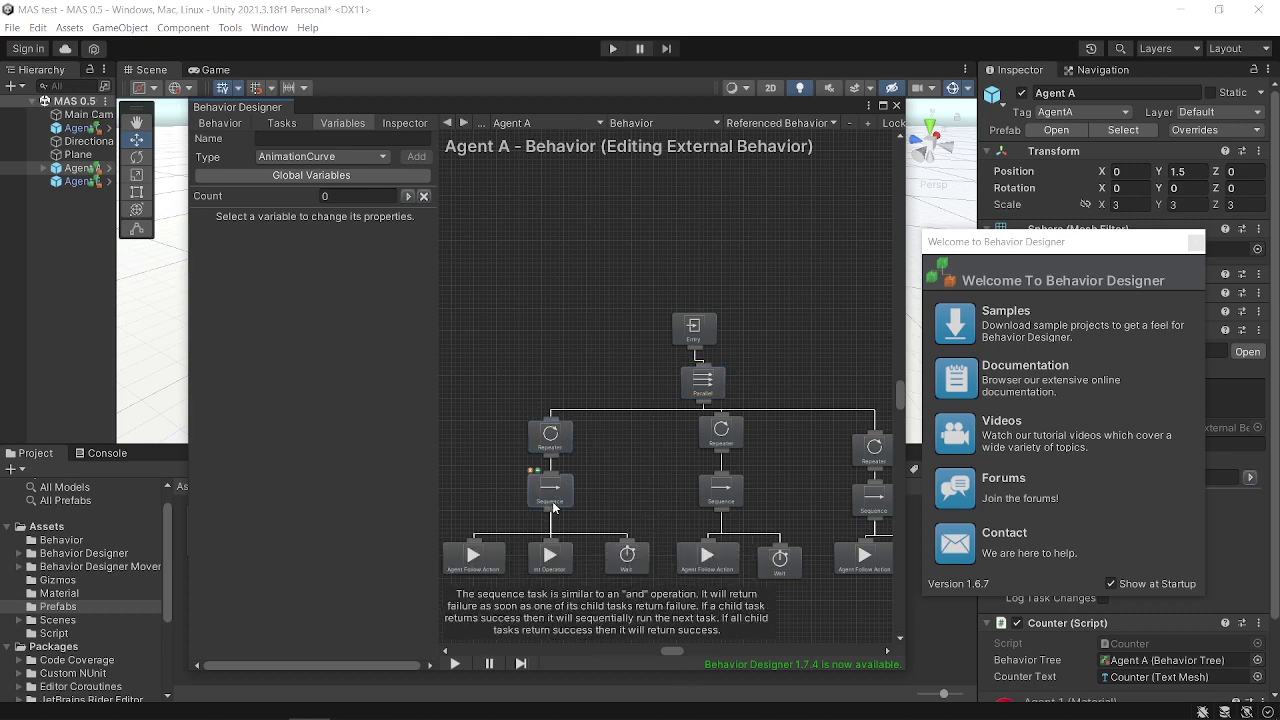
pyautogui.click(490, 566)
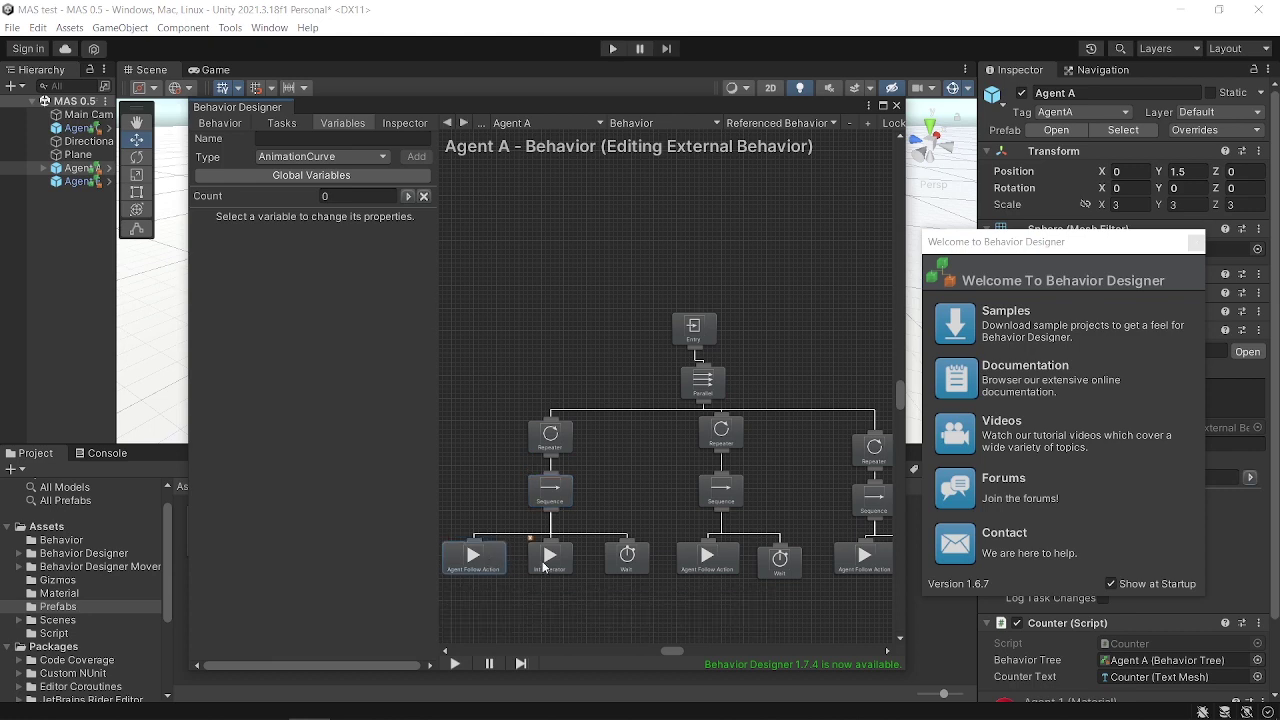
pyautogui.click(548, 566)
pyautogui.click(630, 562)
# Step: Examine the task settings of the first branch's Agent Follow Action, Int Operator and Wait
pyautogui.click(466, 567)
pyautogui.click(404, 122)
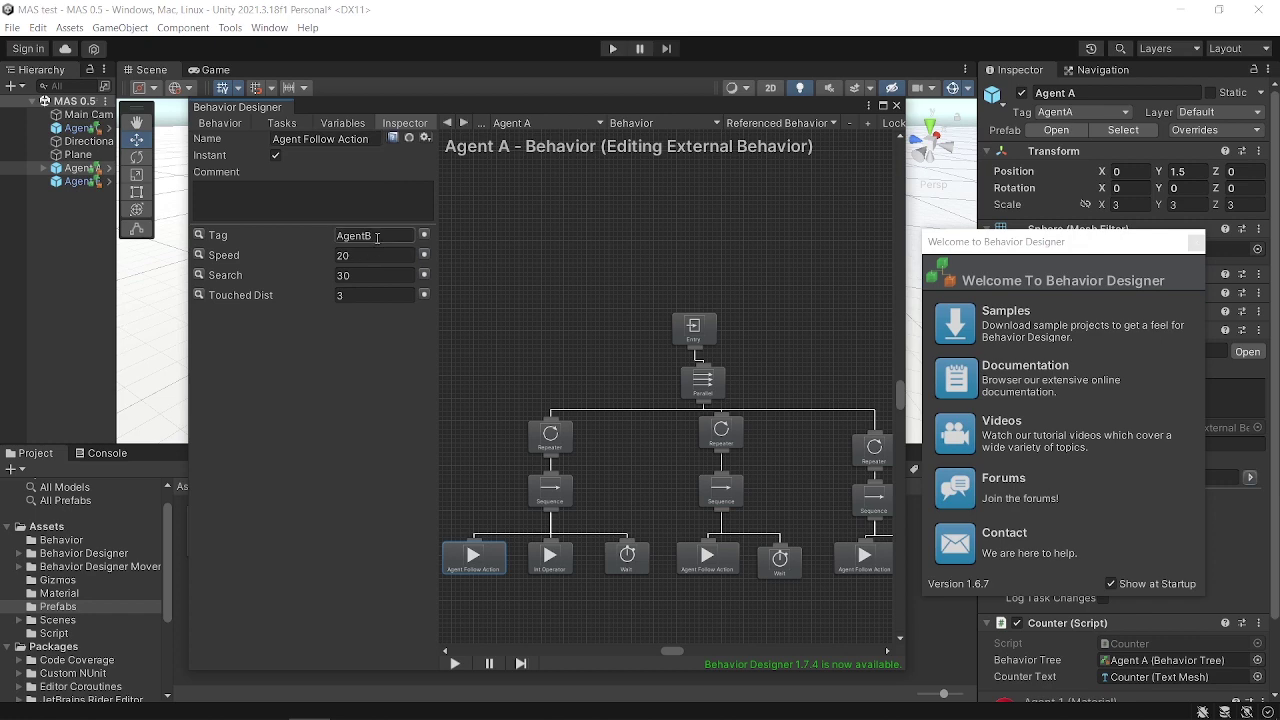
pyautogui.moveTo(373, 236); pyautogui.dragTo(360, 237)
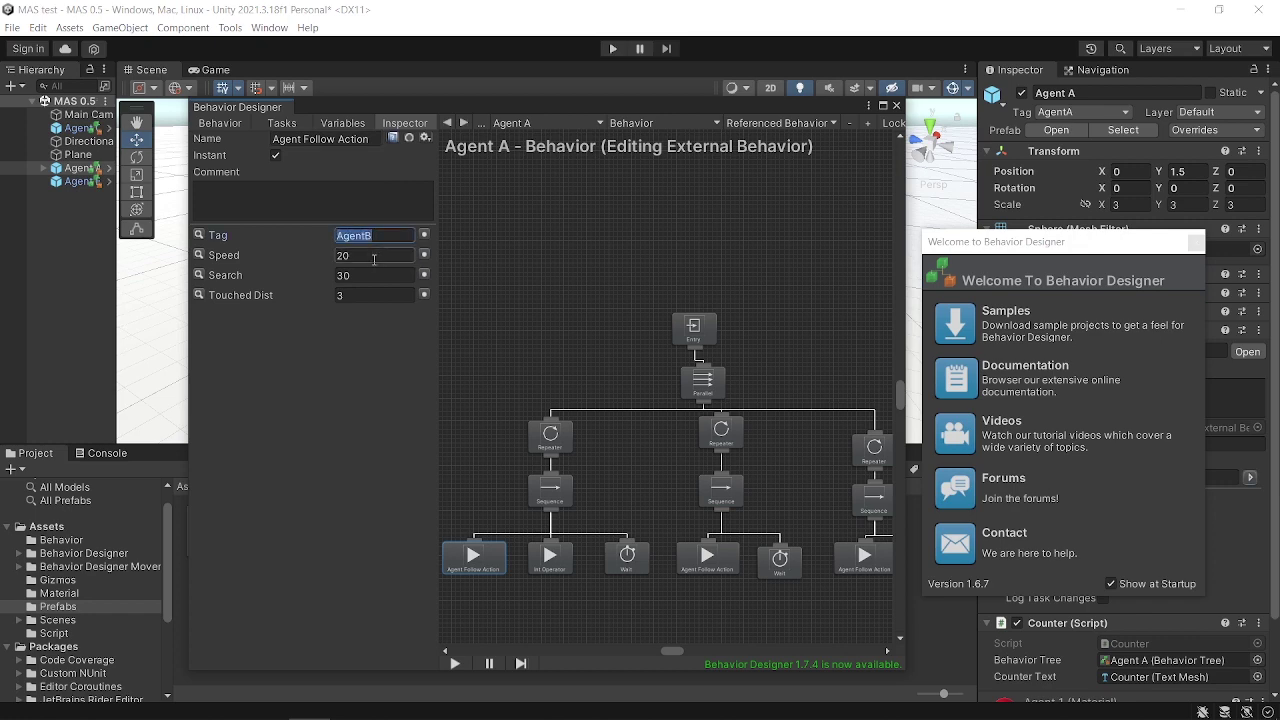
pyautogui.click(373, 256)
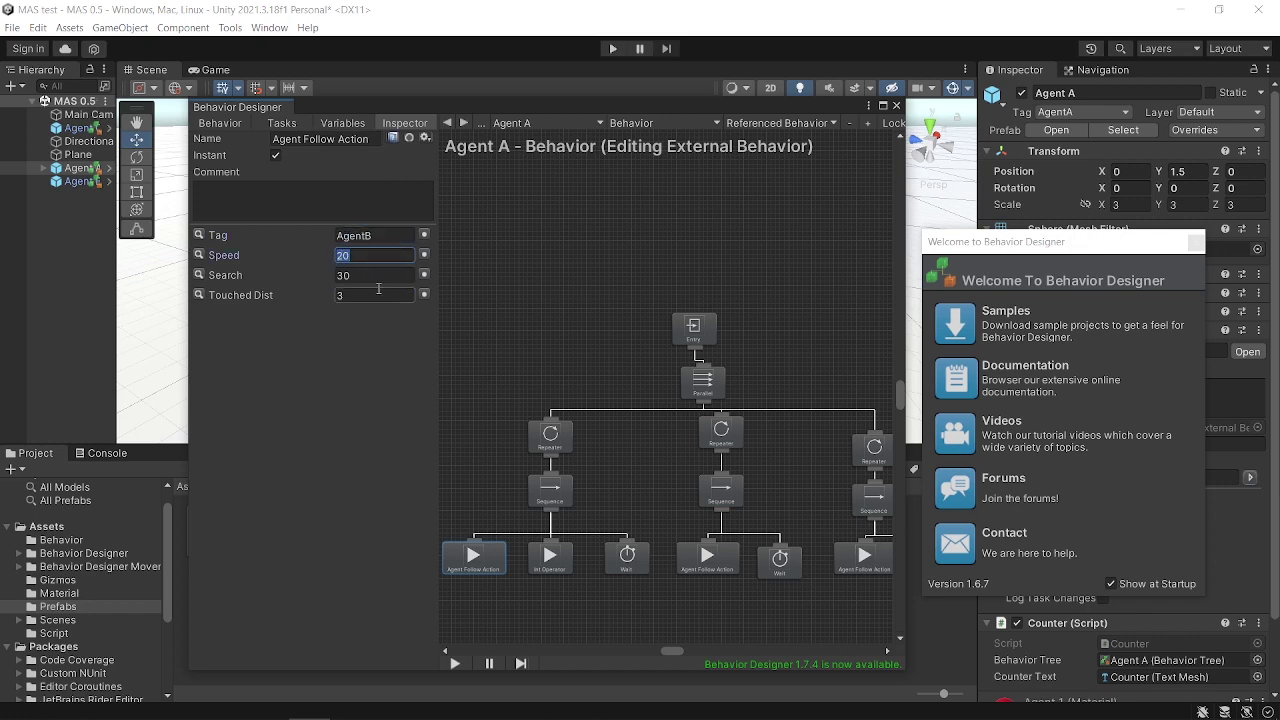
pyautogui.click(372, 275)
pyautogui.click(355, 296)
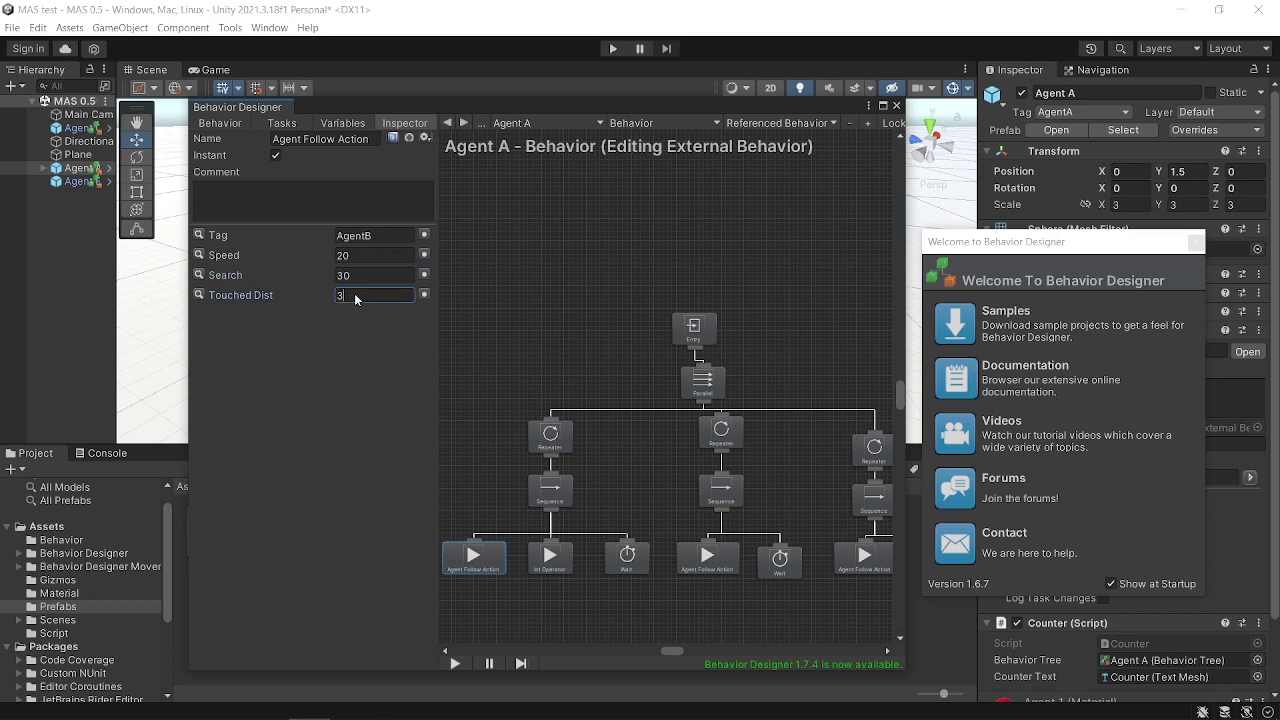
pyautogui.click(550, 558)
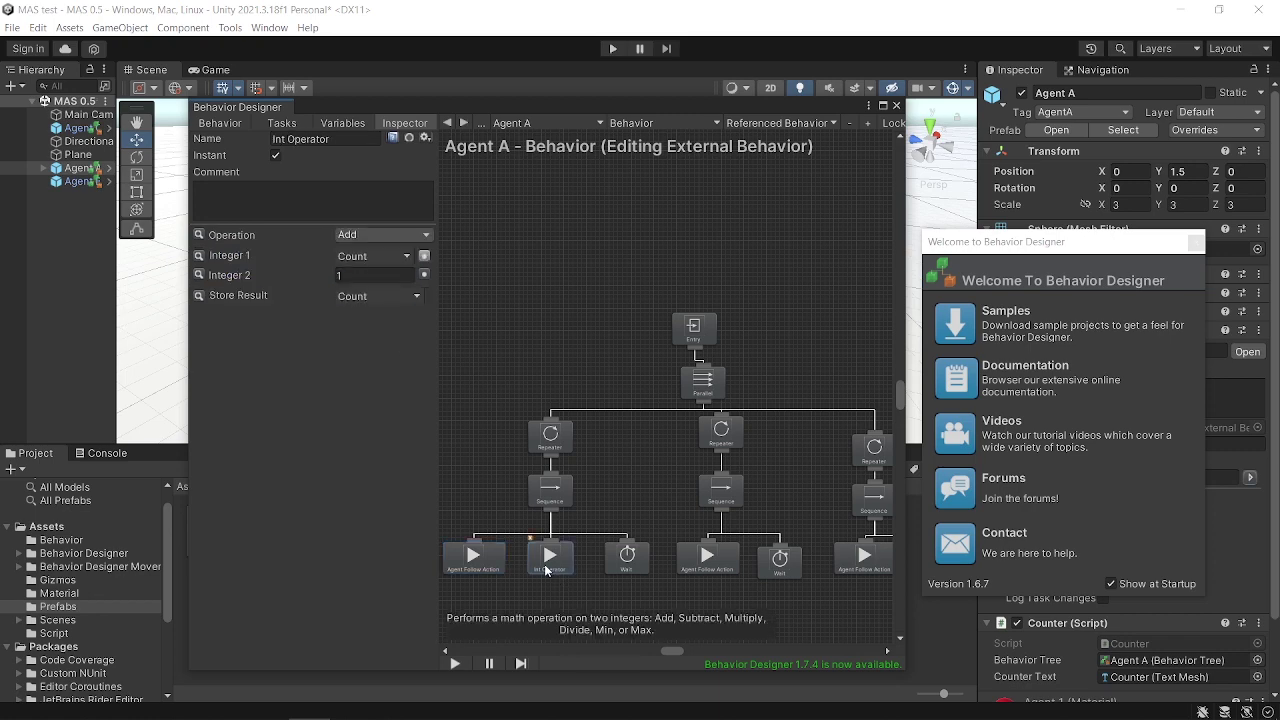
pyautogui.click(627, 558)
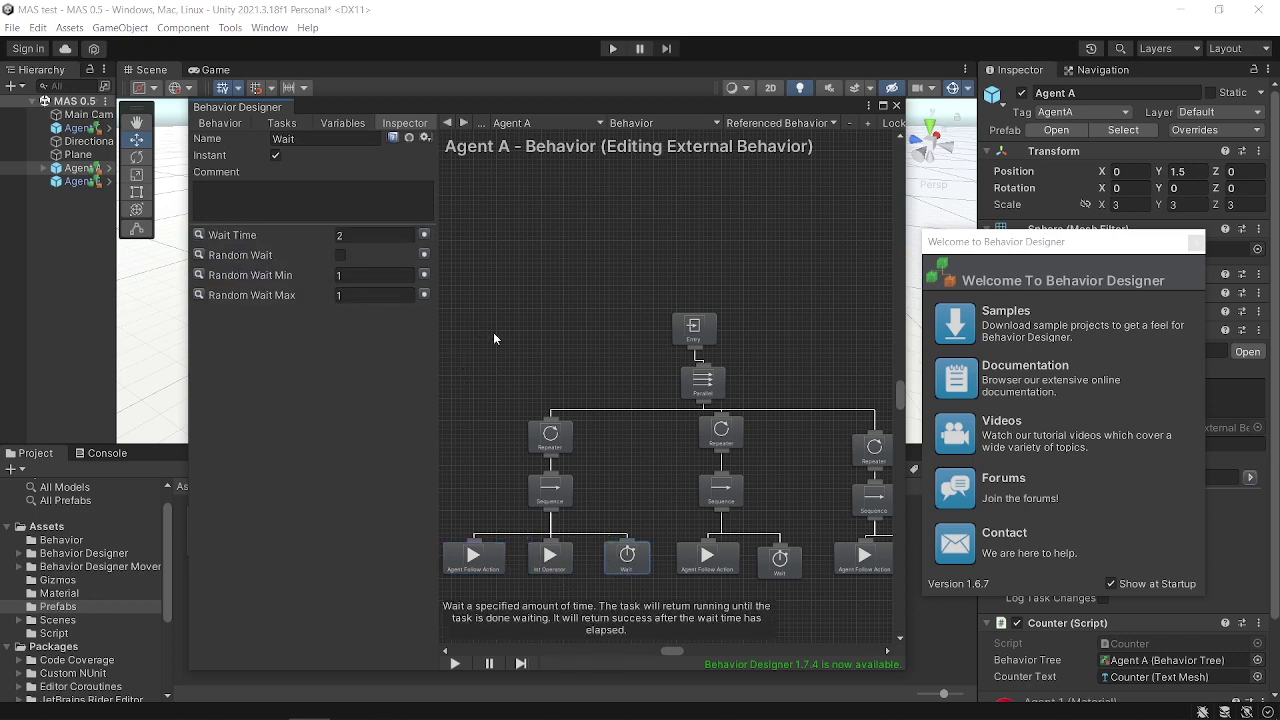
# Step: Examine the settings of the middle branch's Repeater and Agent Follow Action tasks
pyautogui.click(724, 448)
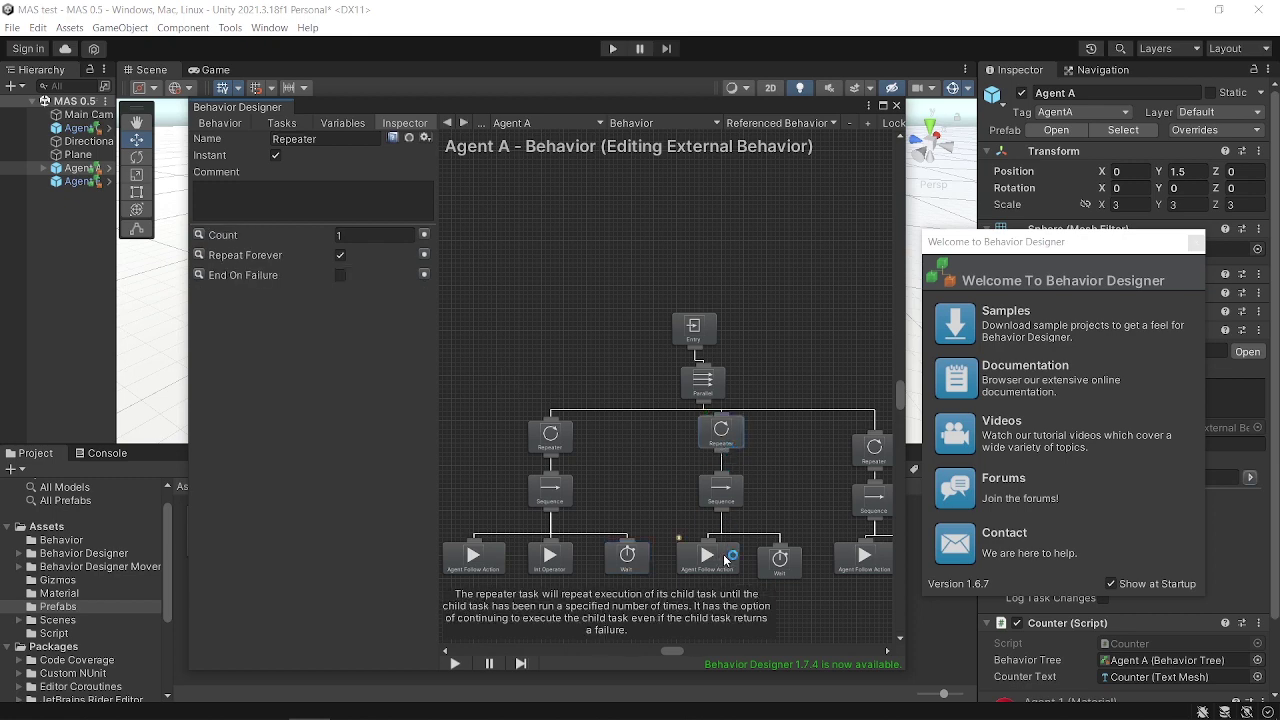
pyautogui.click(726, 558)
pyautogui.click(376, 257)
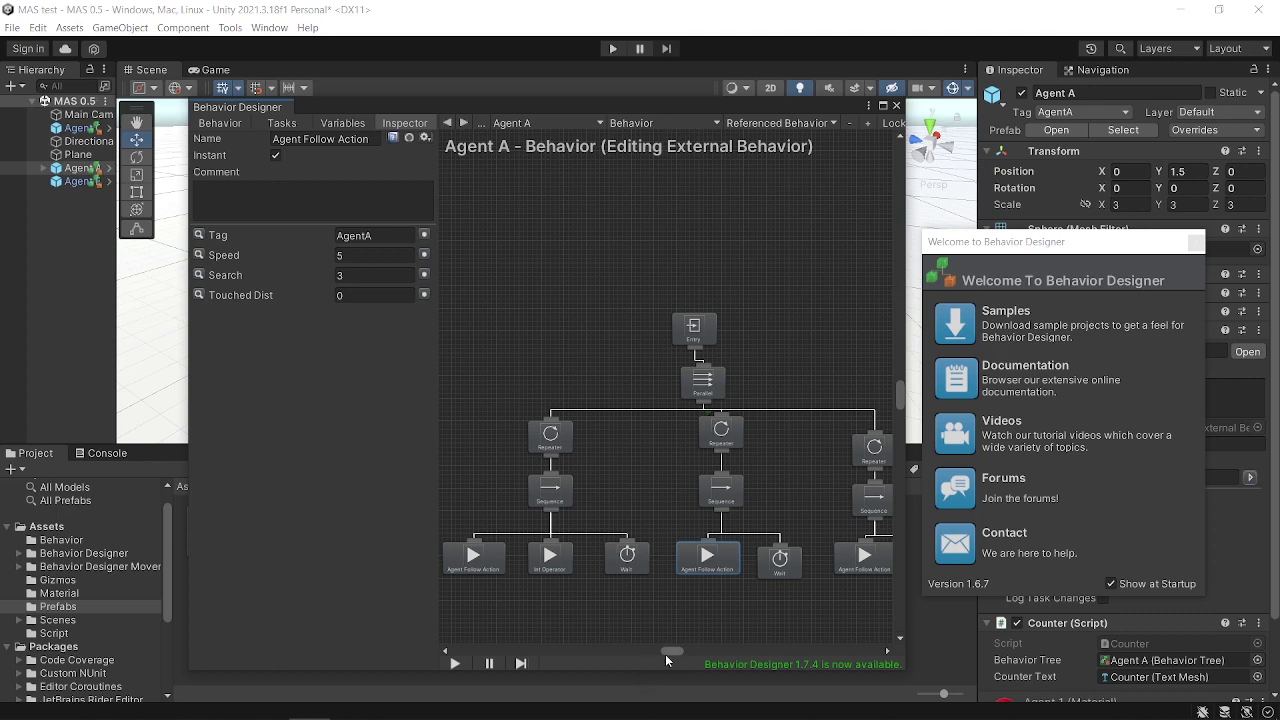
# Step: Check the last branch's Agent Follow Action settings, and close the Behavior Designer window
pyautogui.moveTo(667, 658); pyautogui.dragTo(671, 659)
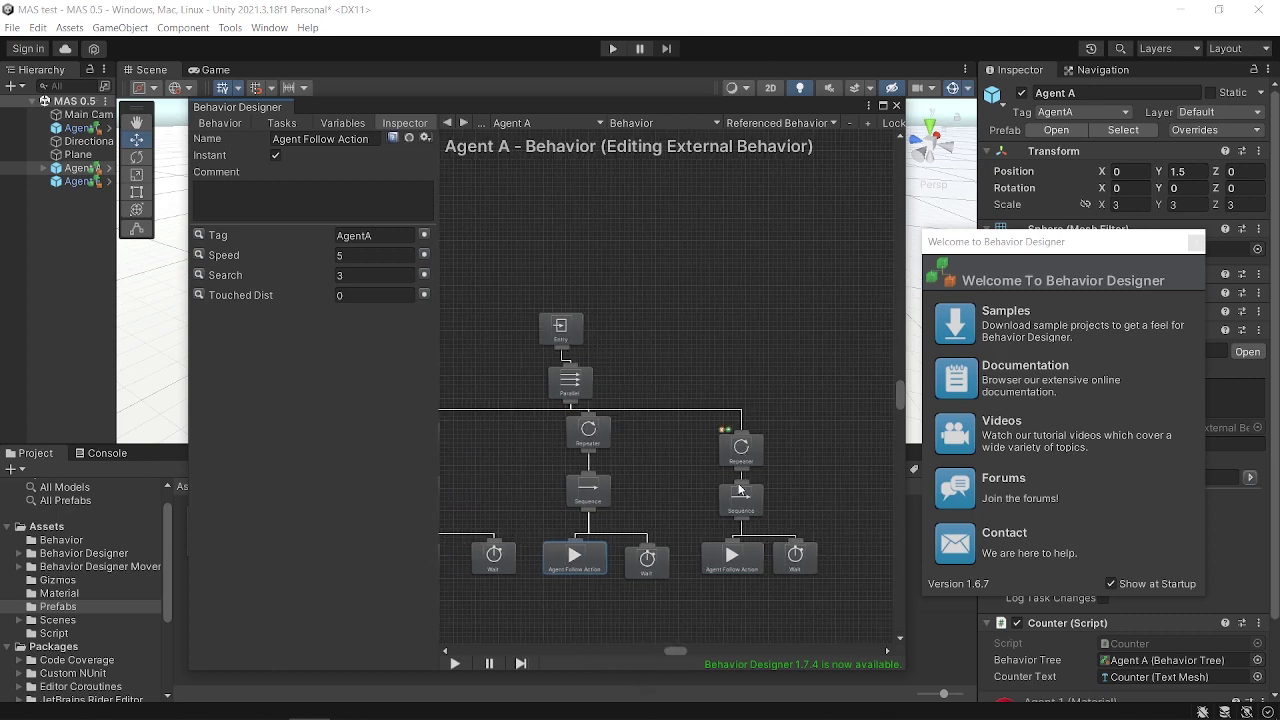
pyautogui.click(741, 566)
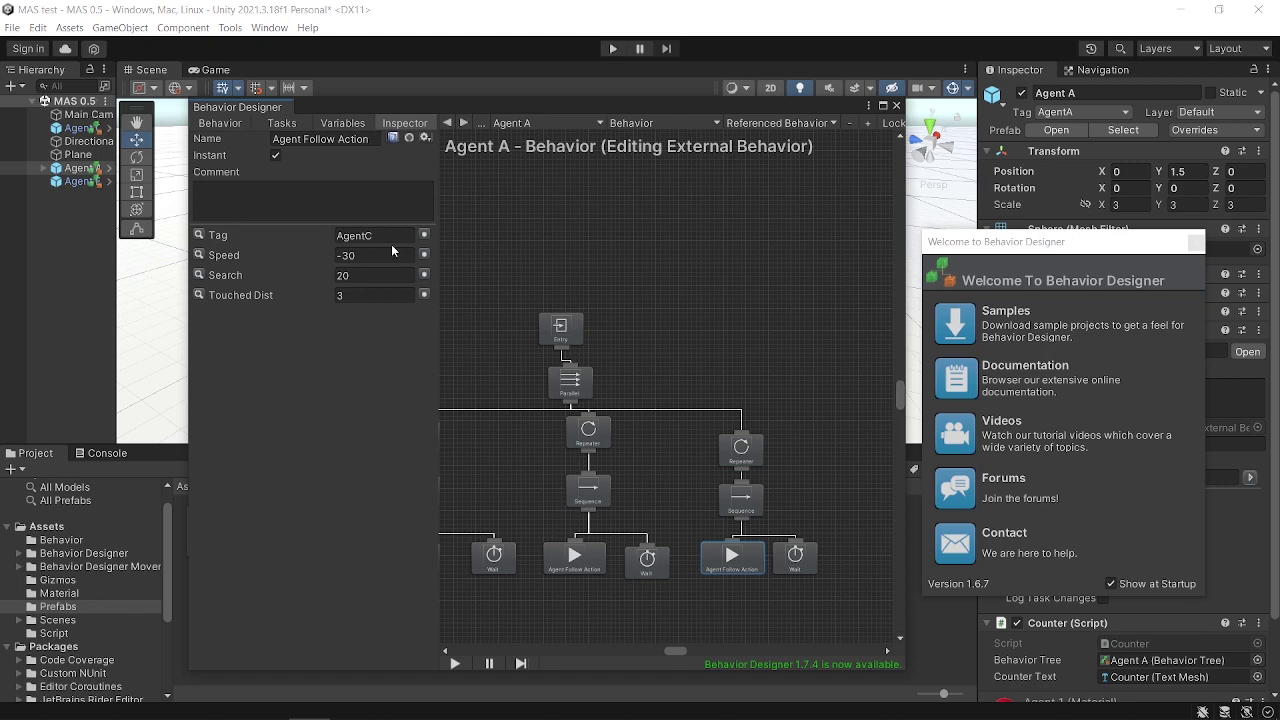
pyautogui.click(896, 106)
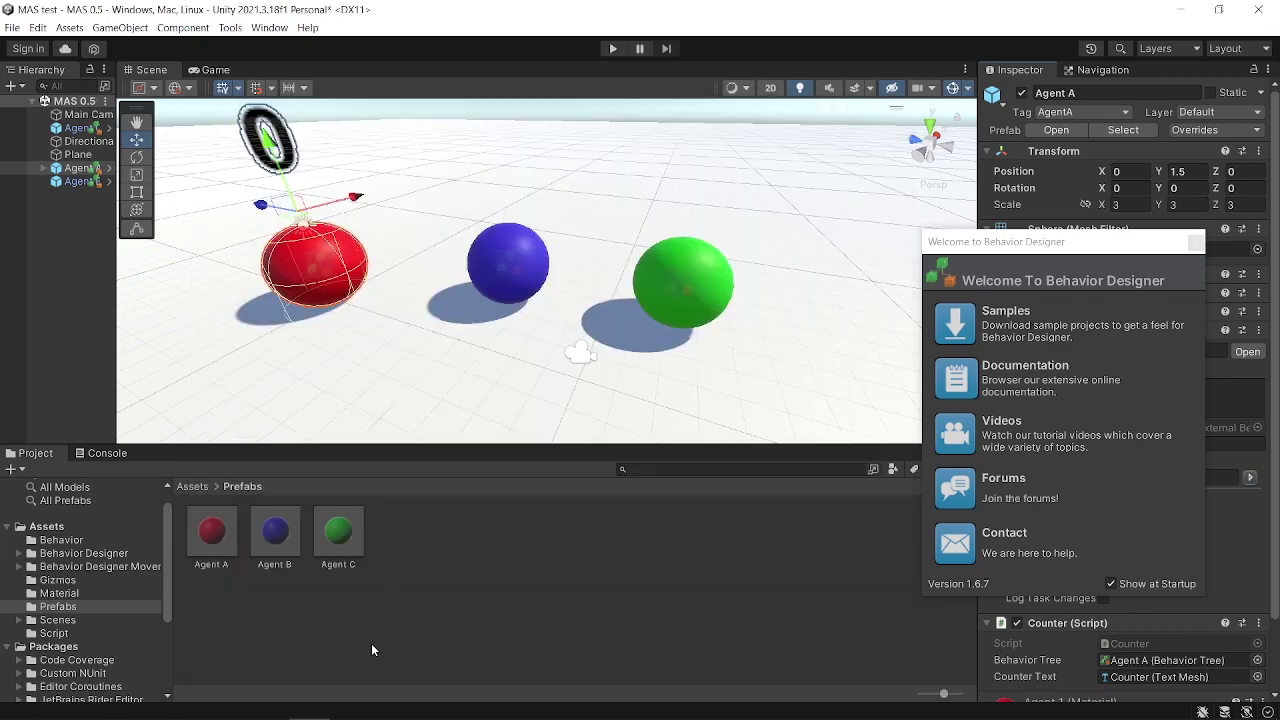
# Step: Switch to Visual Studio and read through the AgentFollow.cs script from its variable declarations to OnReset
pyautogui.moveTo(348, 700)
pyautogui.click(436, 706)
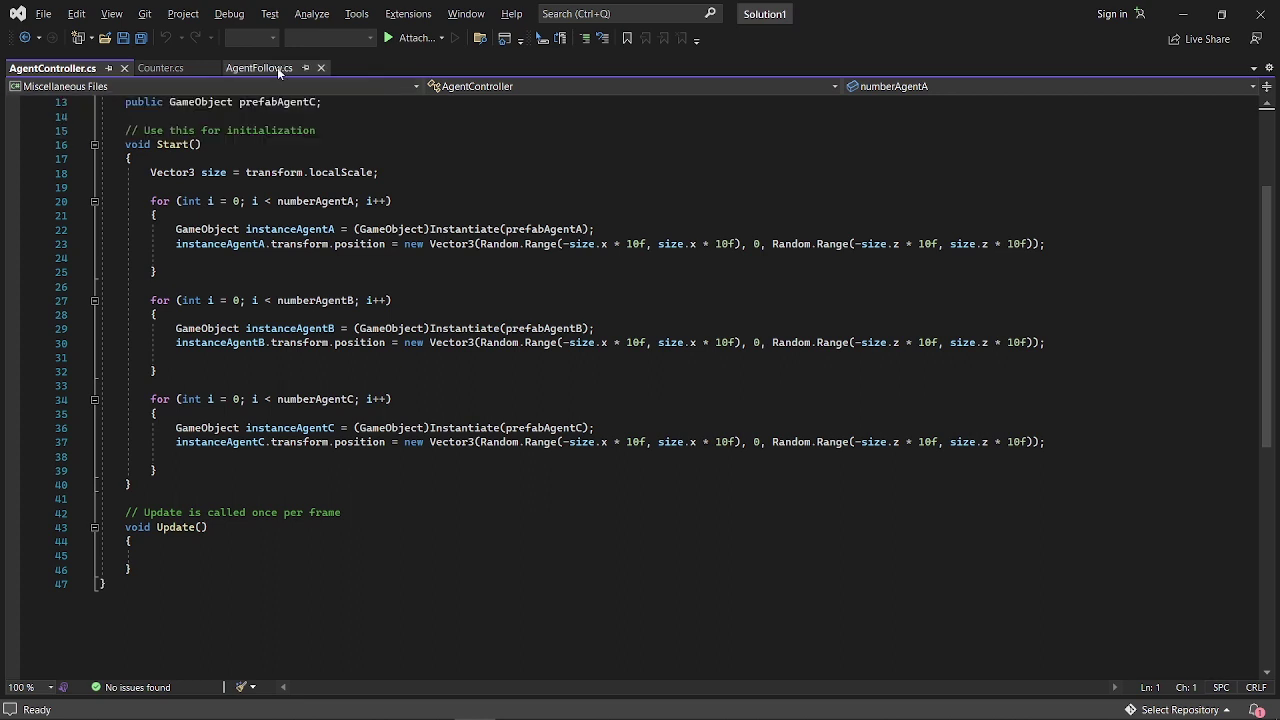
pyautogui.click(277, 67)
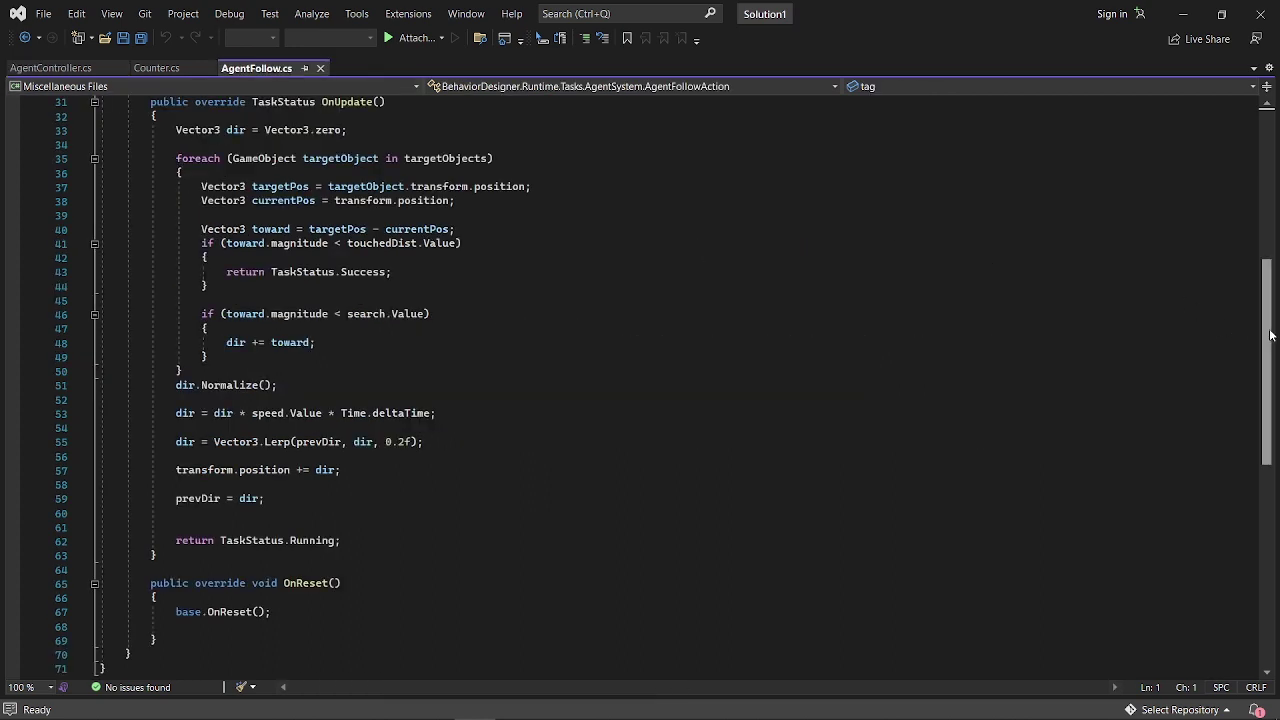
pyautogui.scroll(10, 1261, 210)
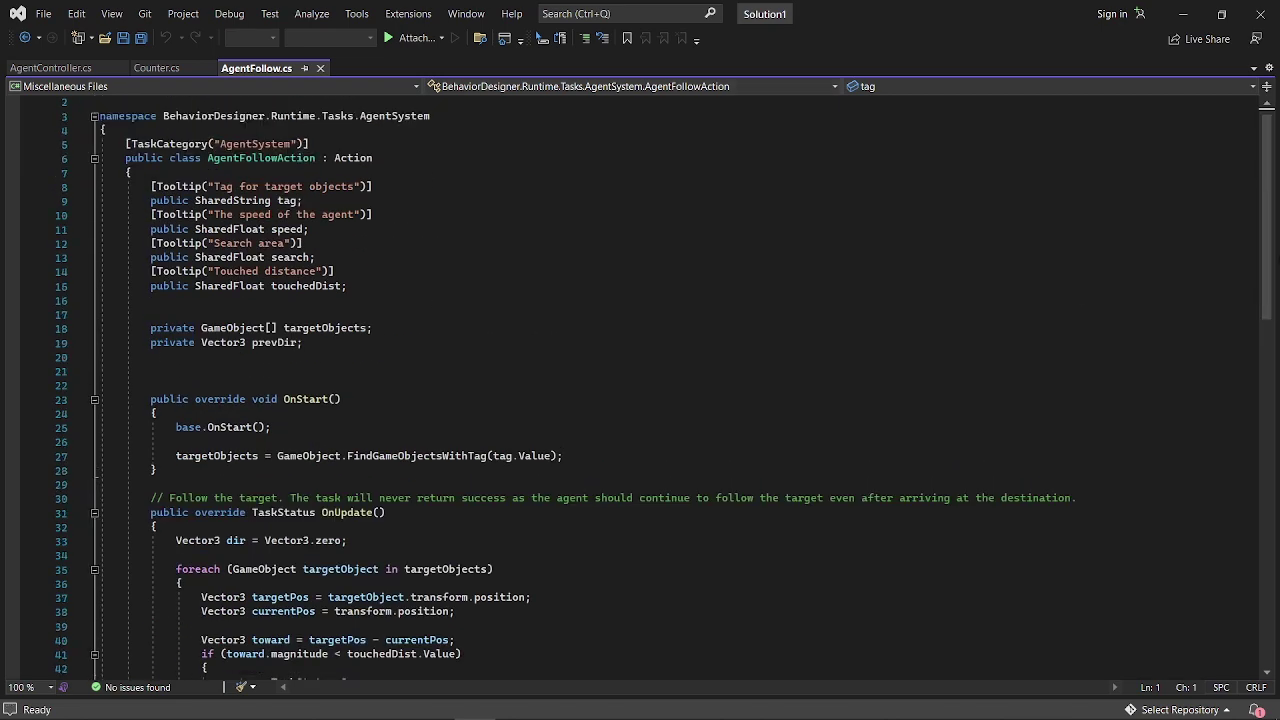
pyautogui.scroll(-2, 1263, 258)
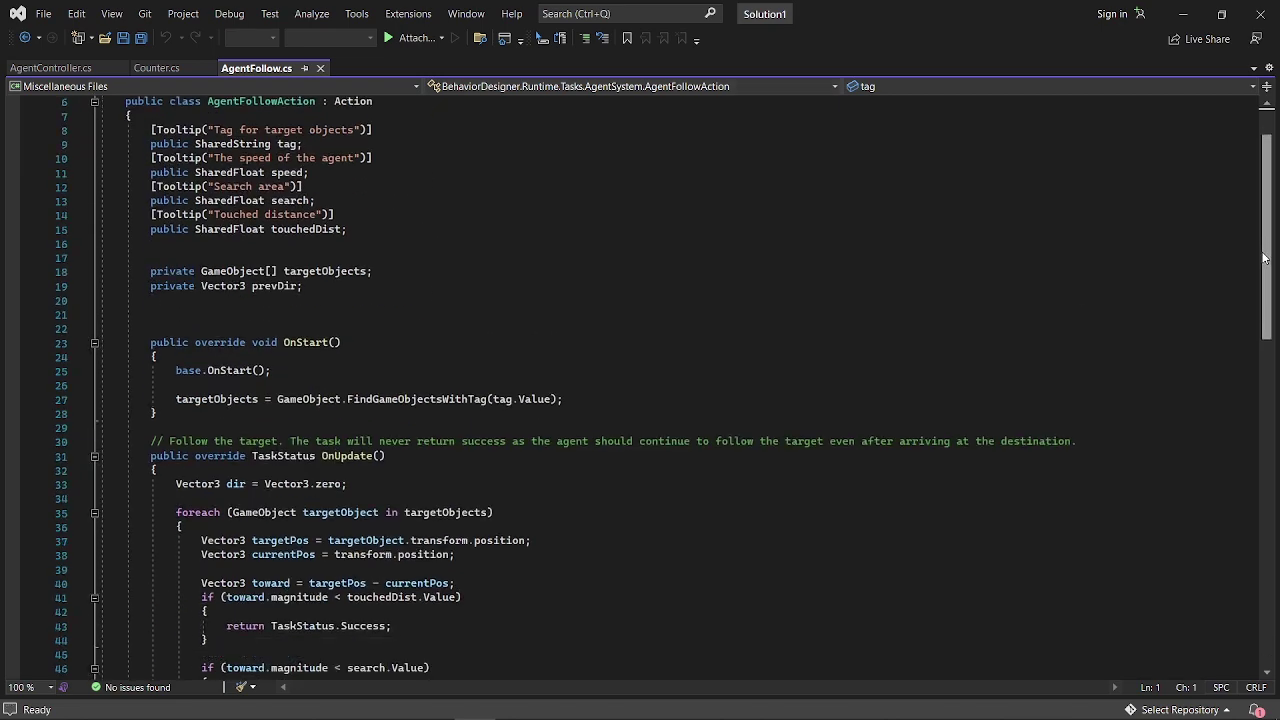
pyautogui.moveTo(1263, 258); pyautogui.dragTo(1256, 400)
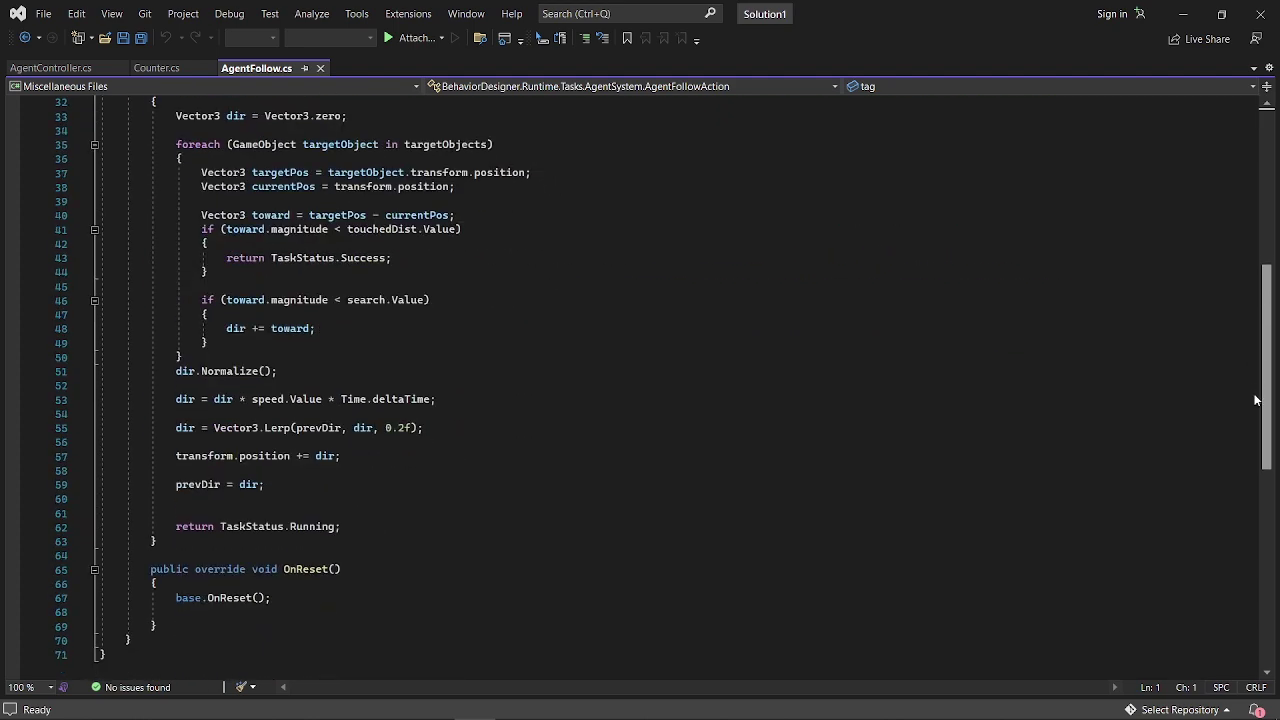
# Step: Return to Unity, close the Behavior Designer welcome window and select the blue Agent B sphere
pyautogui.click(1183, 14)
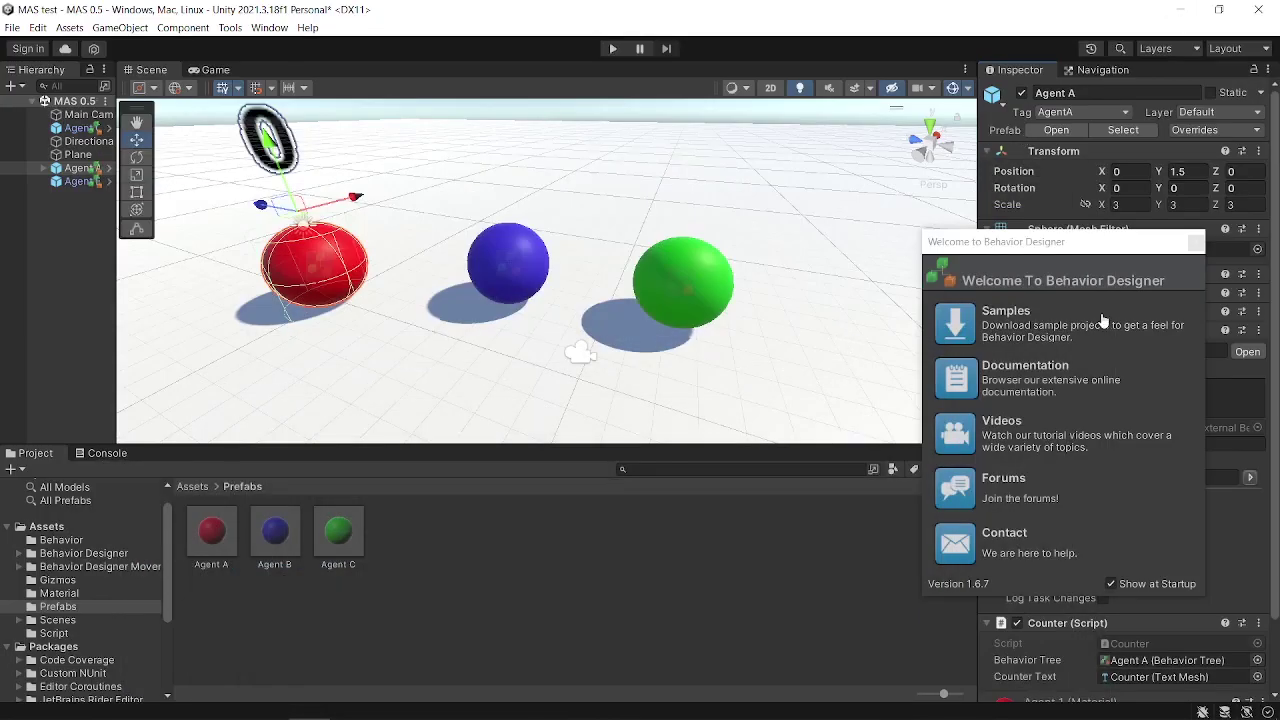
pyautogui.click(1196, 243)
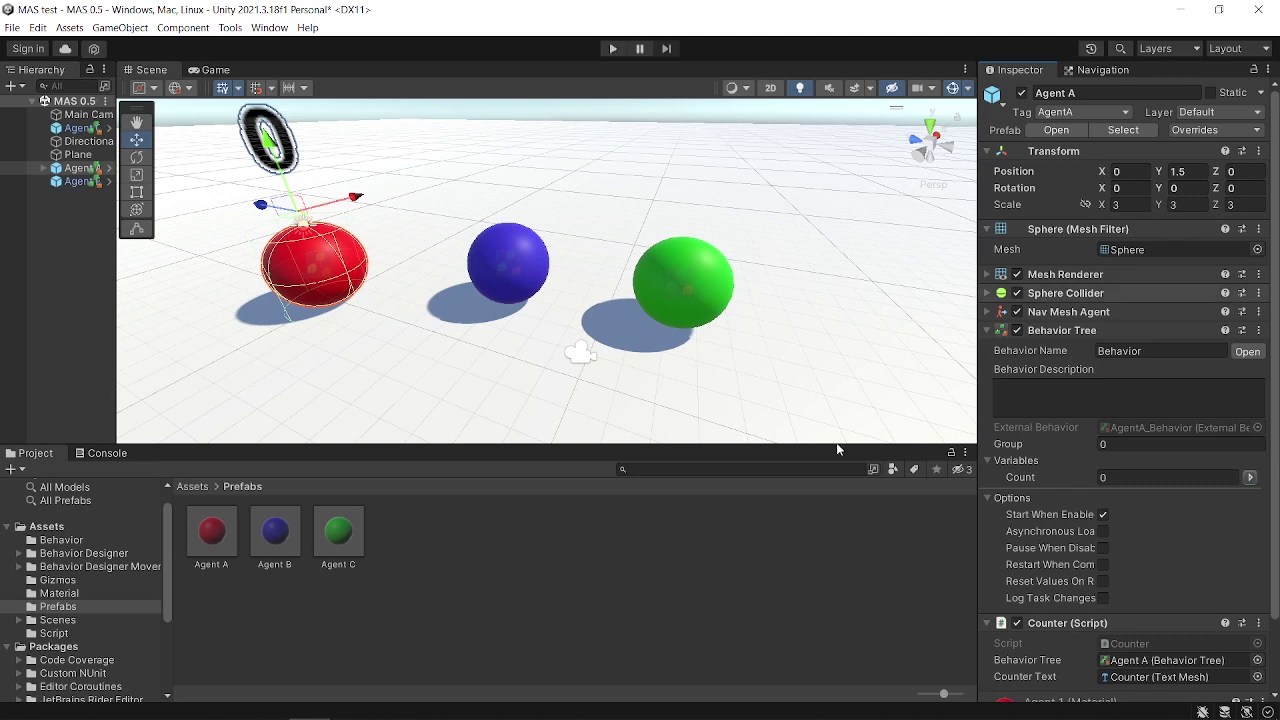
pyautogui.click(503, 267)
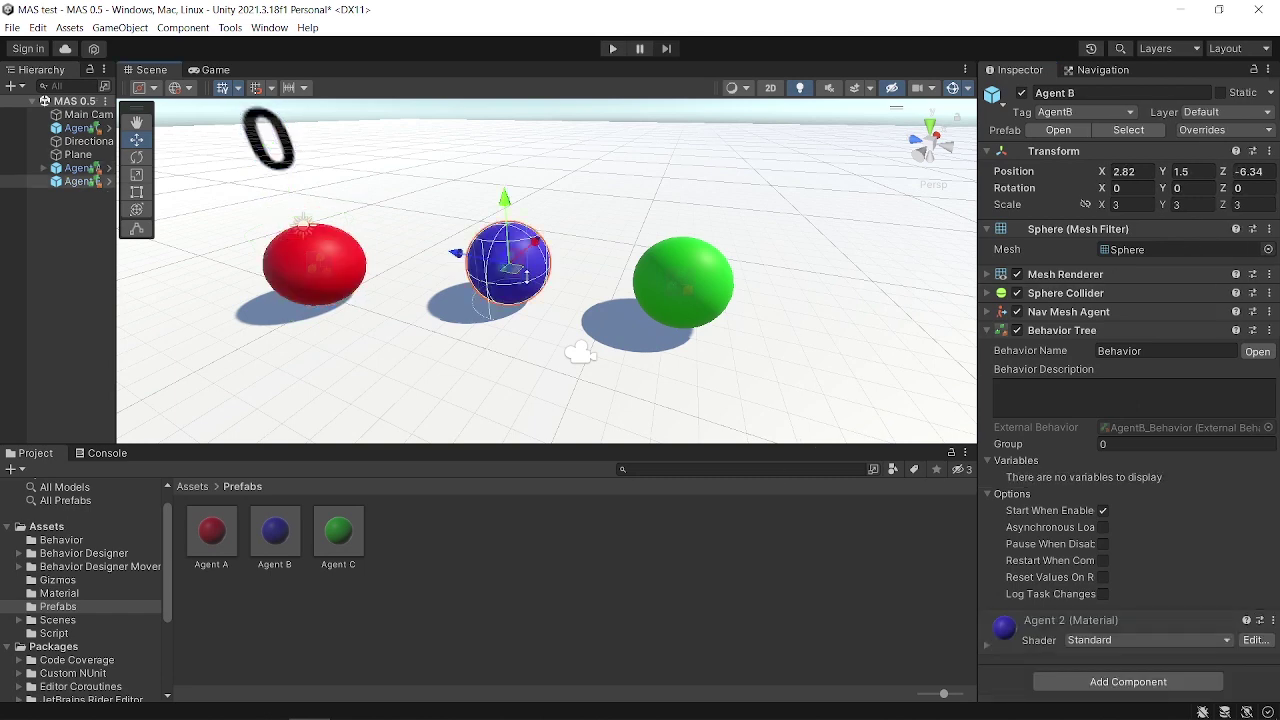
# Step: Open Agent B's behavior tree to examine it, and close the Behavior Designer and welcome windows
pyautogui.click(1257, 352)
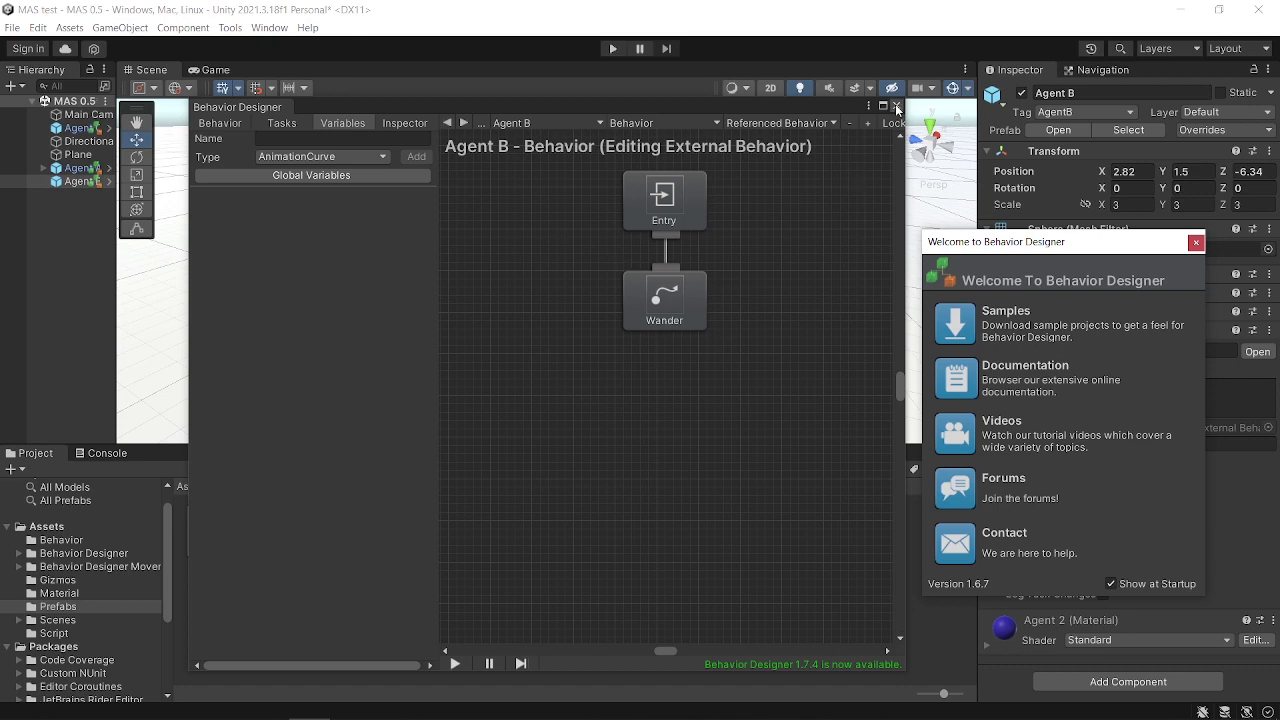
pyautogui.click(1036, 166)
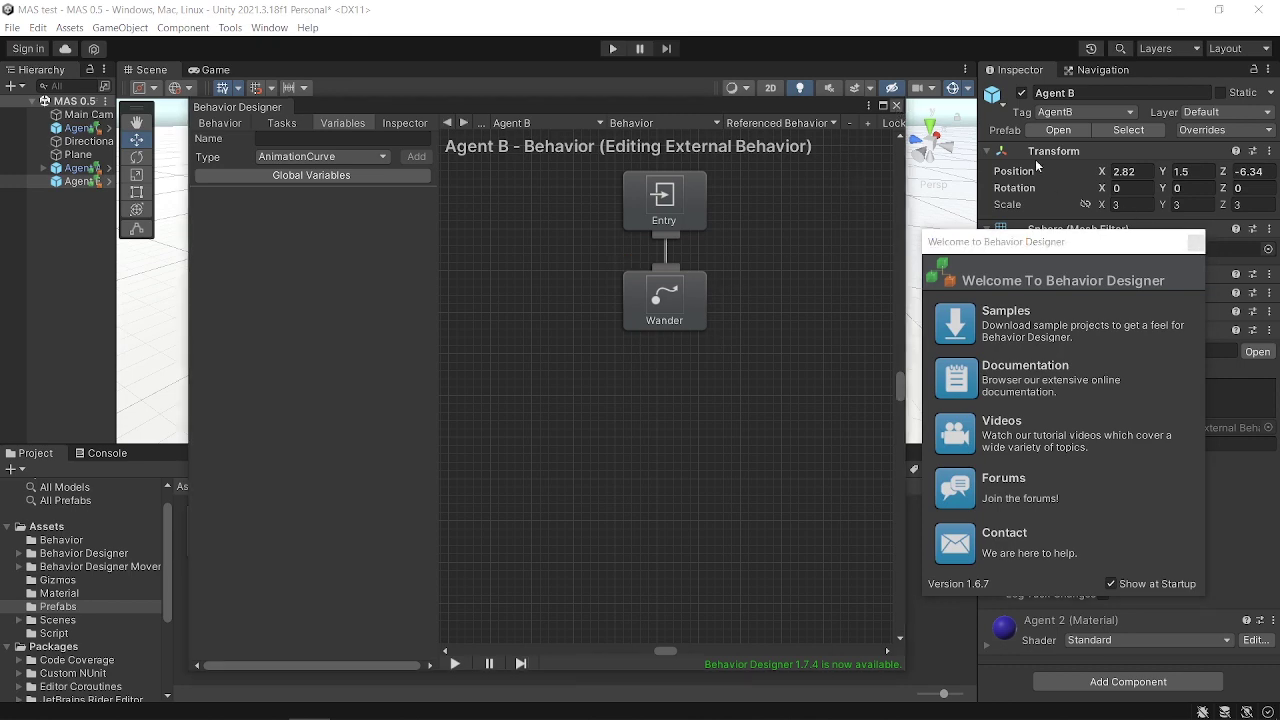
pyautogui.click(1196, 242)
# Step: Select the green Agent C sphere and open its behavior tree, dismissing the welcome window
pyautogui.click(640, 295)
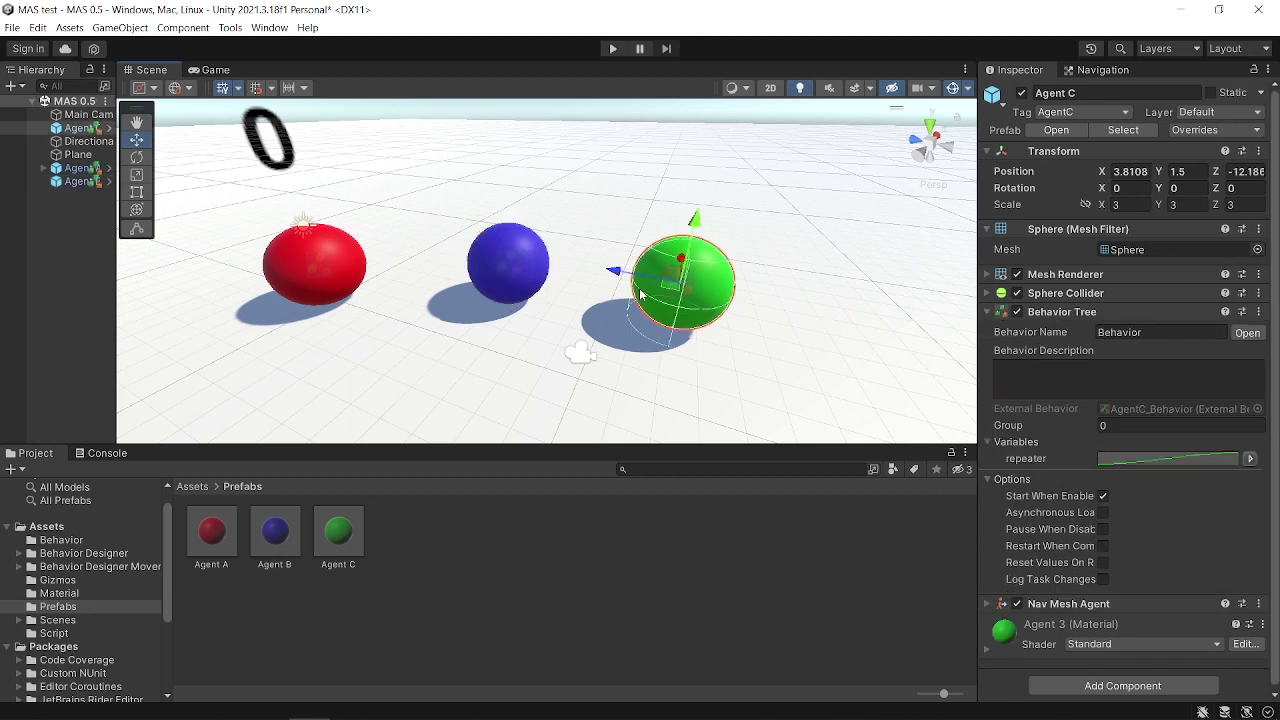
pyautogui.click(1250, 334)
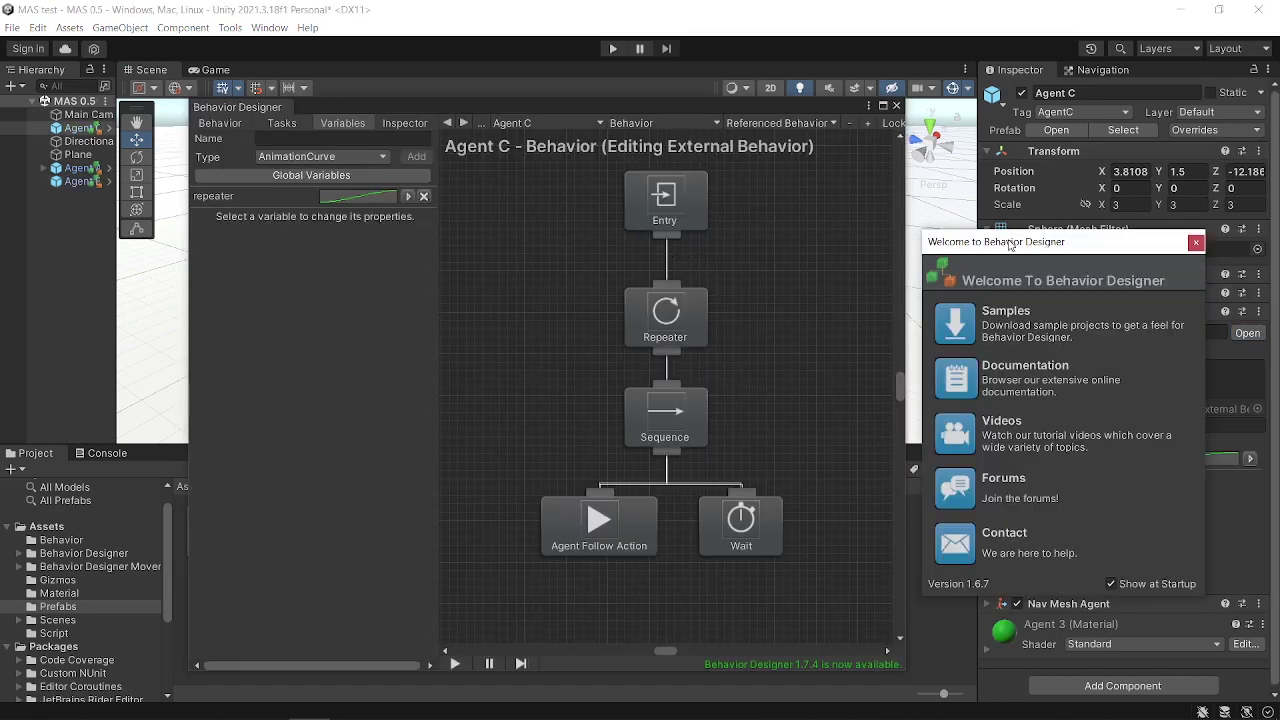
pyautogui.click(1196, 242)
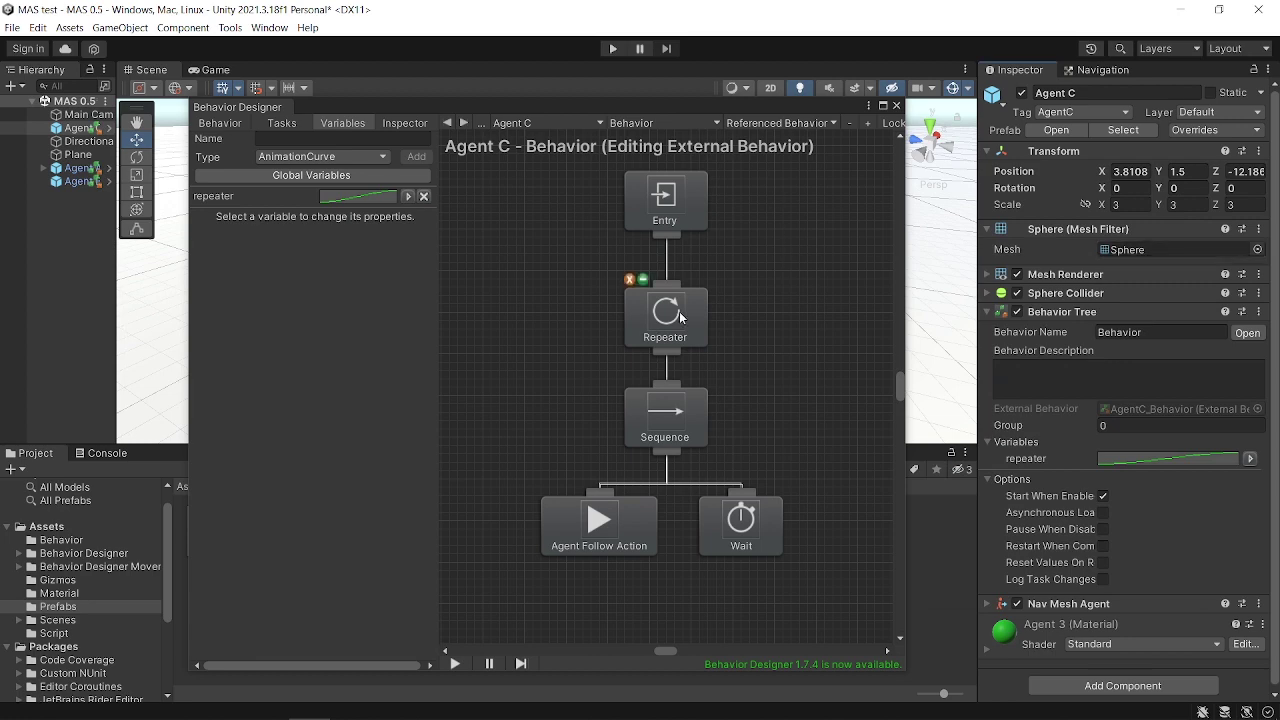
# Step: Examine the settings of Agent C's Agent Follow Action and Wait tasks, and close the Behavior Designer window
pyautogui.click(618, 528)
pyautogui.click(404, 122)
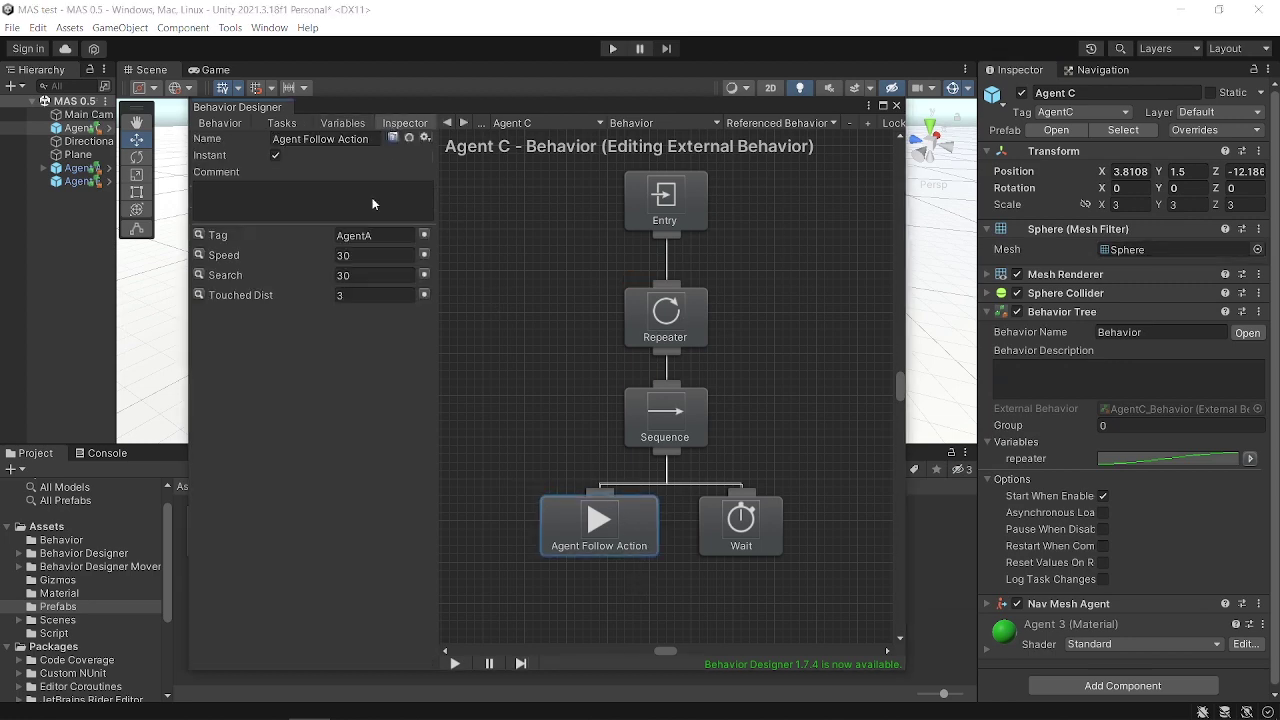
pyautogui.click(360, 275)
pyautogui.click(766, 552)
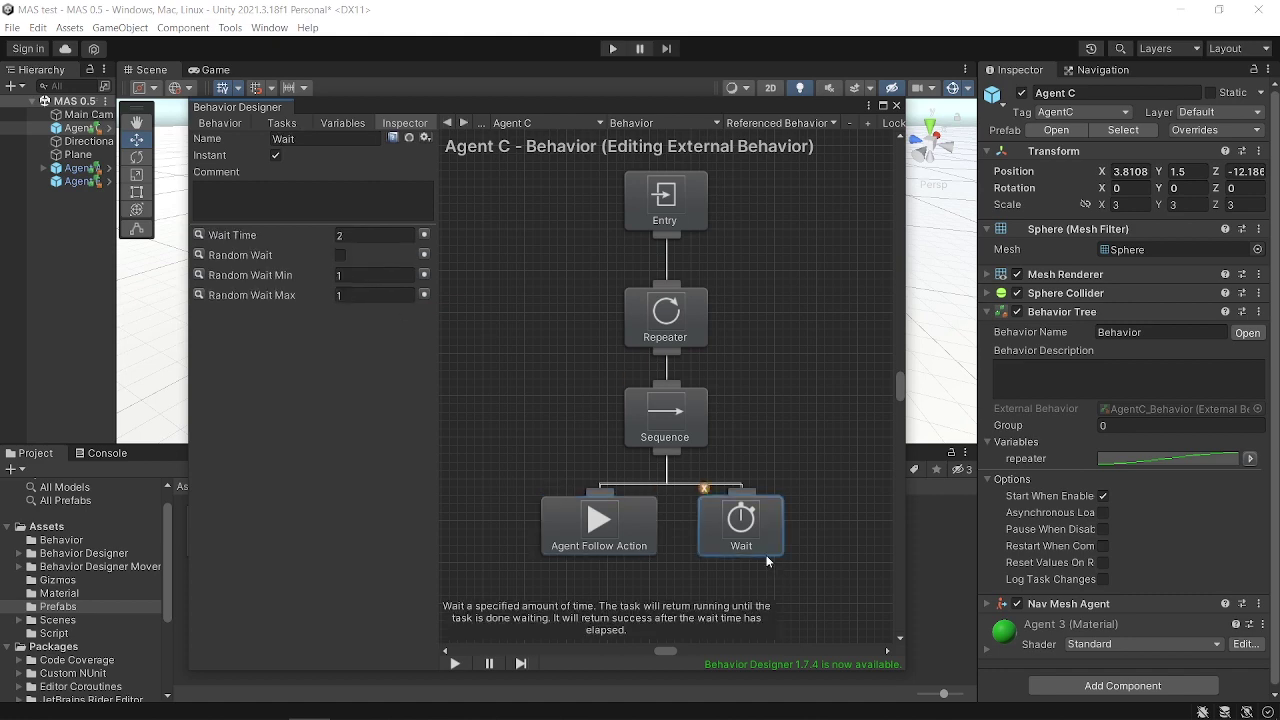
pyautogui.click(896, 106)
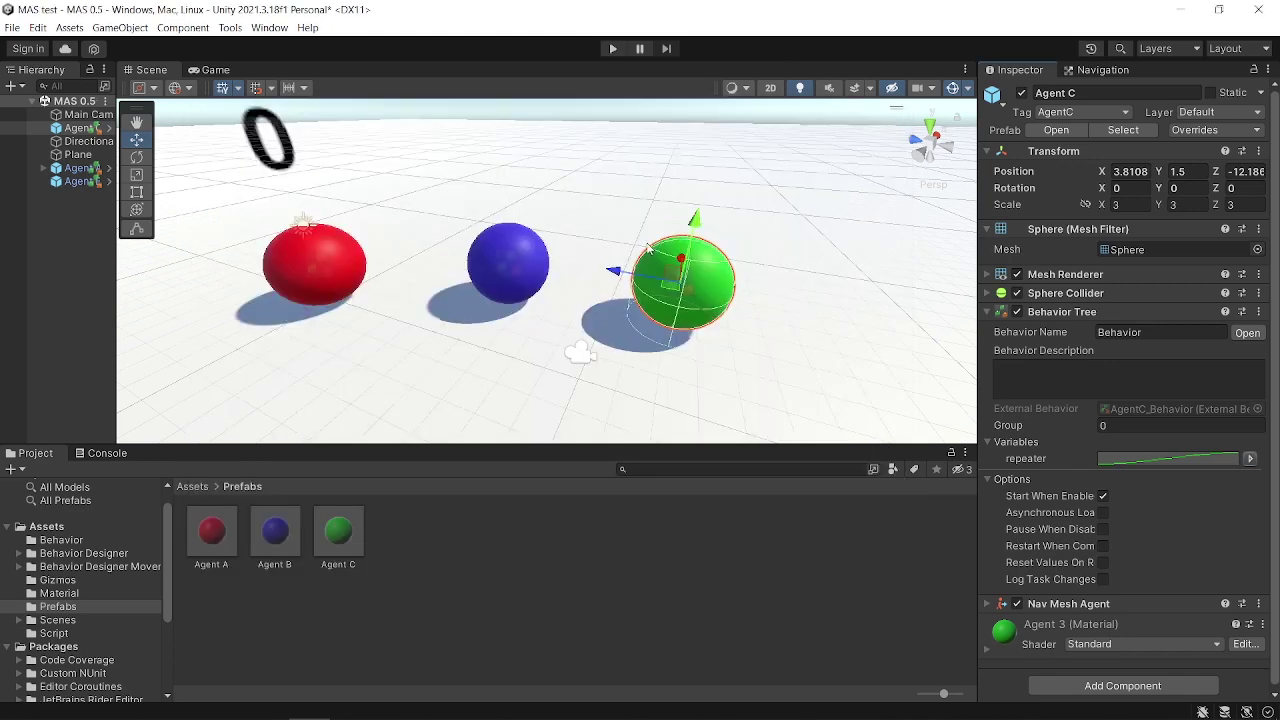
# Step: Select the red, blue and green agent spheres together and delete them from the scene
pyautogui.click(516, 240)
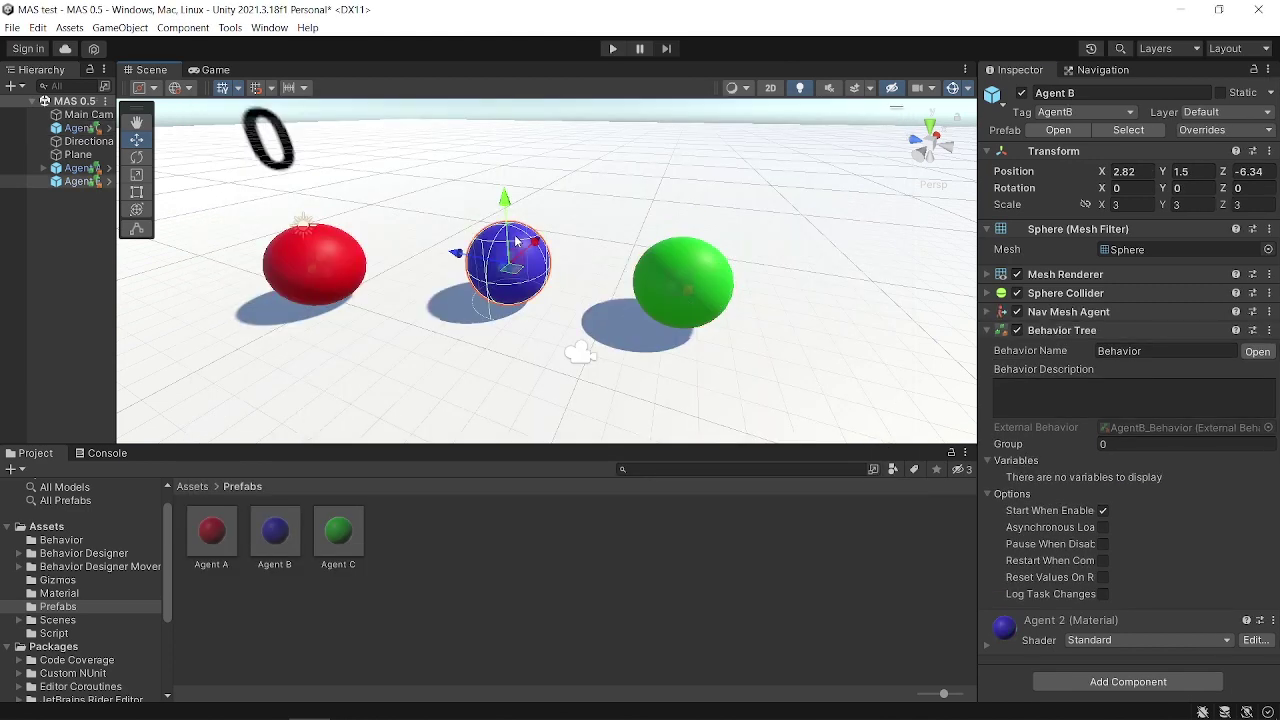
pyautogui.click(673, 287)
pyautogui.click(341, 284)
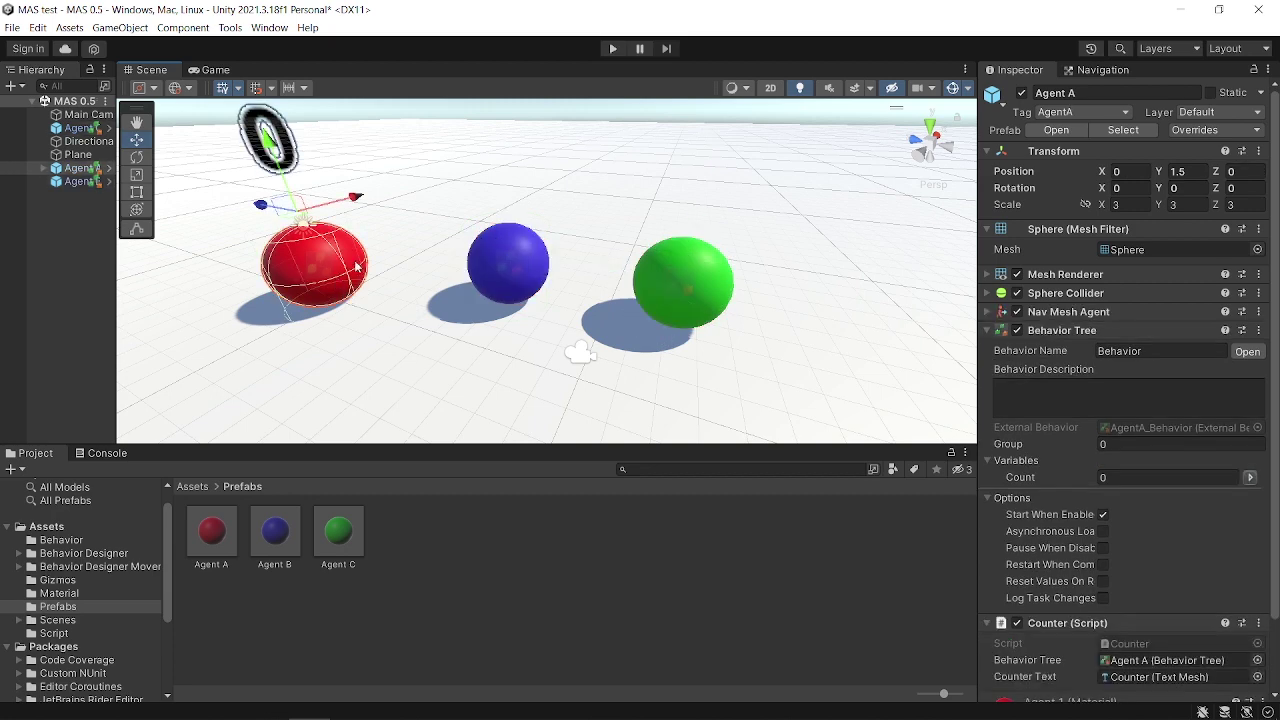
pyautogui.click(489, 269)
pyautogui.click(669, 288)
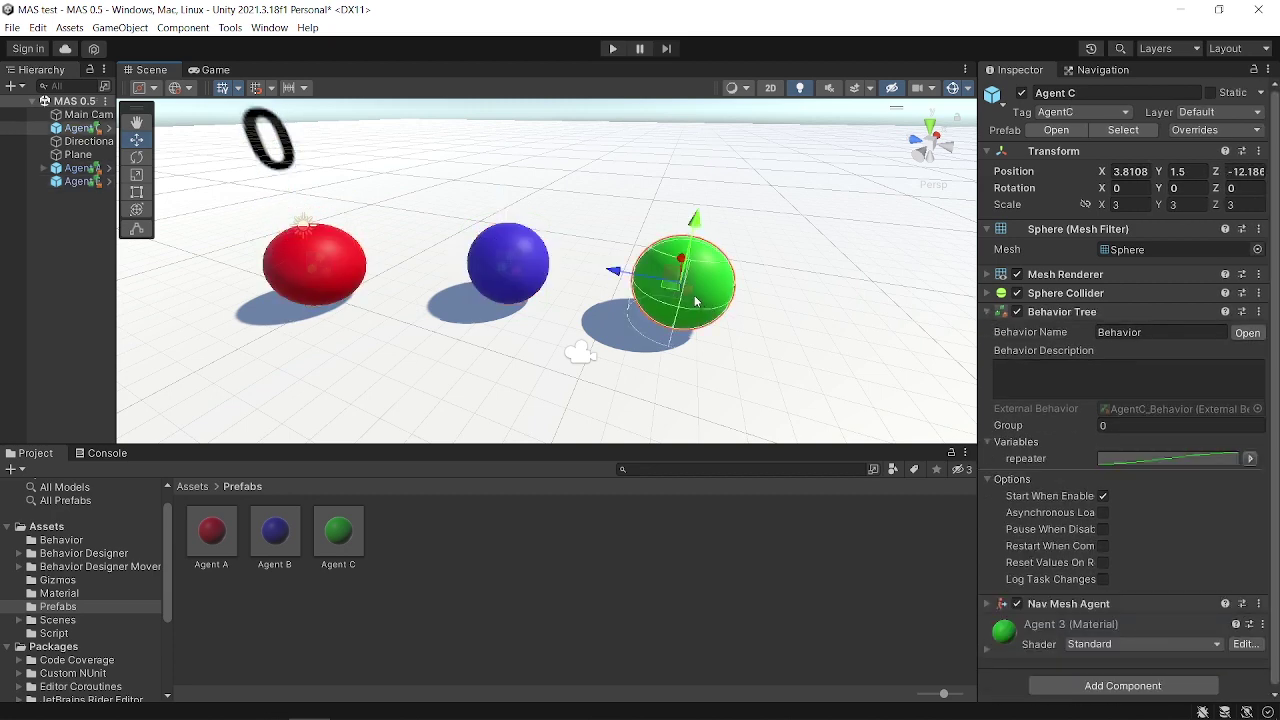
pyautogui.keyDown('shift'); pyautogui.click(286, 271); pyautogui.keyUp('shift')
pyautogui.keyDown('shift'); pyautogui.click(505, 268); pyautogui.keyUp('shift')
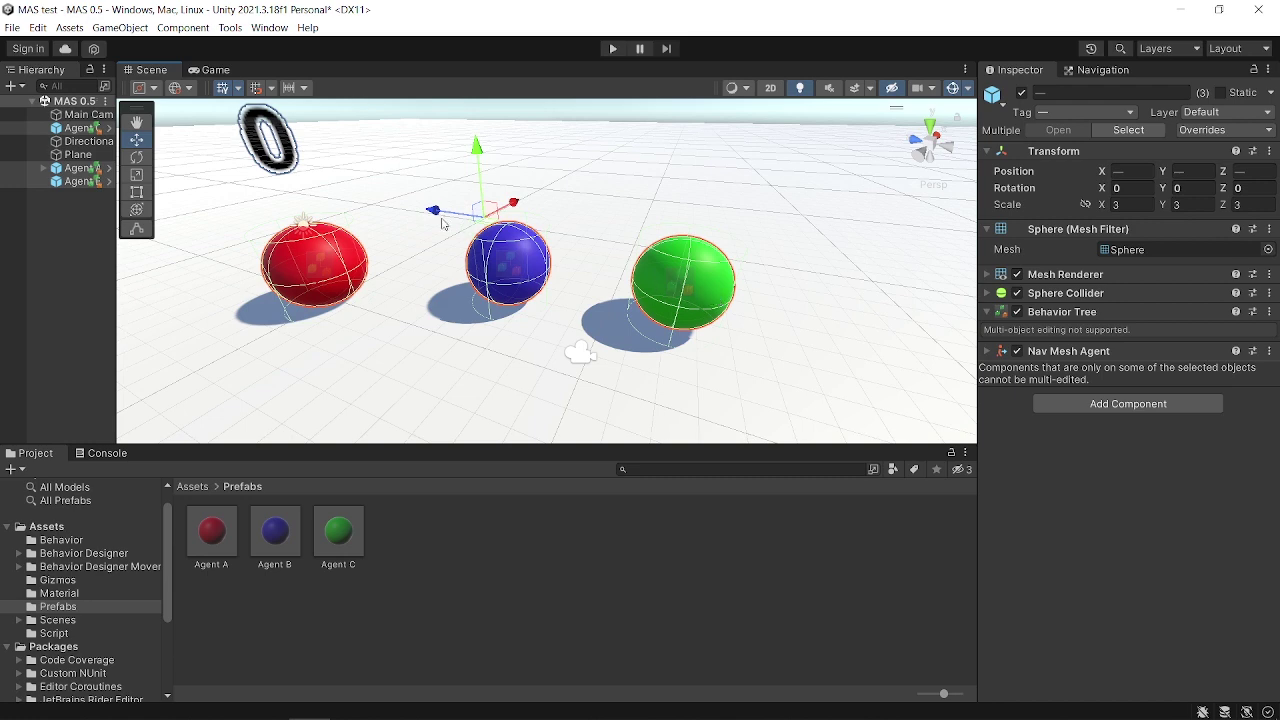
pyautogui.press('Delete')
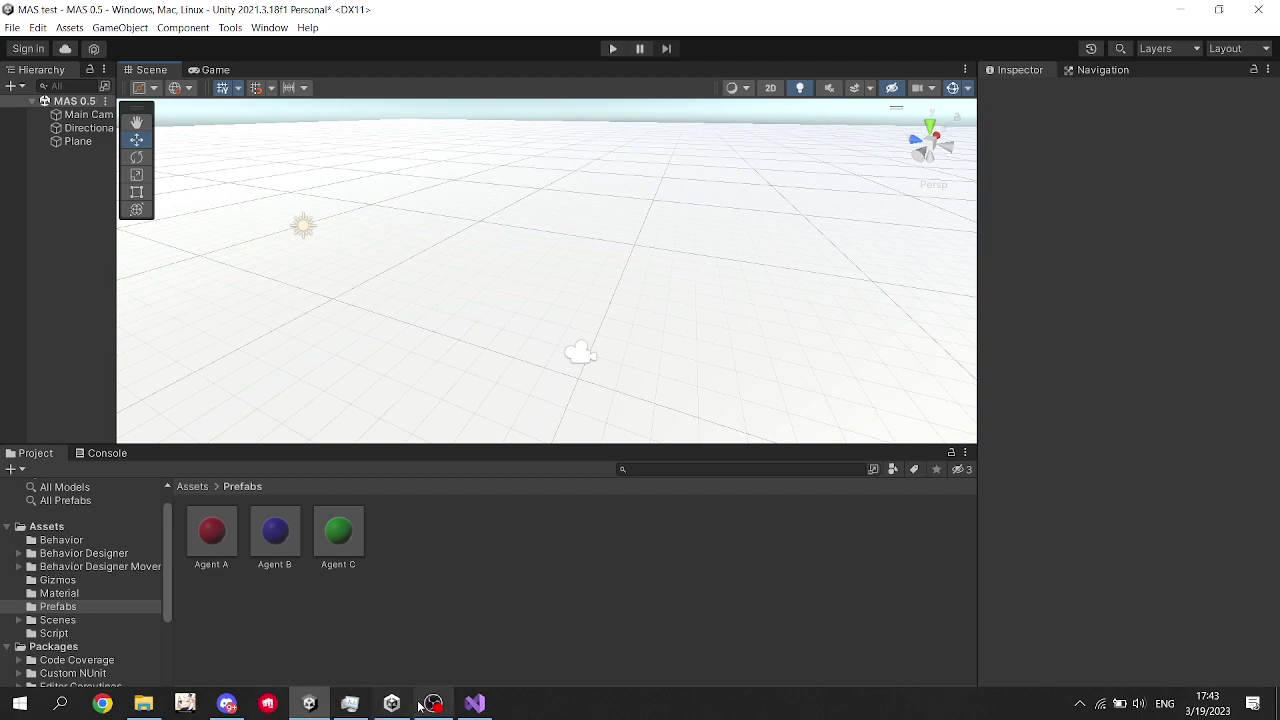
# Step: Switch to Visual Studio and read the AgentController.cs script, including its variable declarations and the spawning loops in Start
pyautogui.click(473, 704)
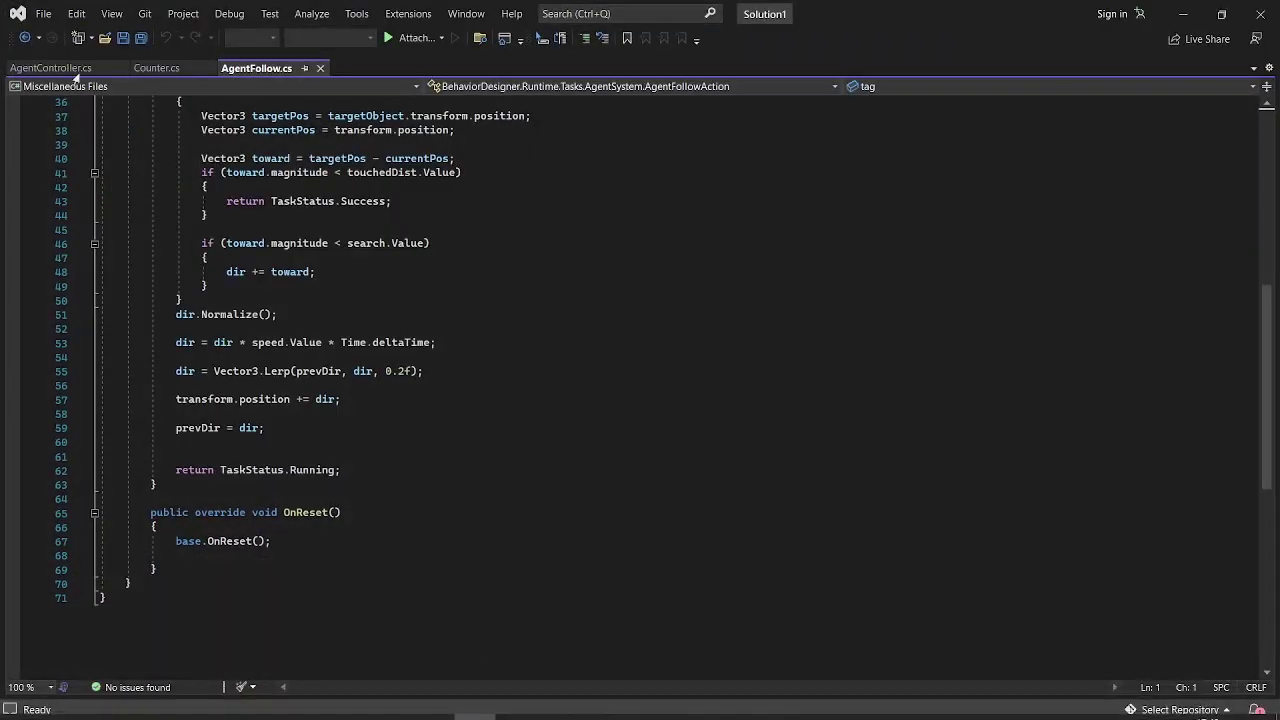
pyautogui.click(55, 68)
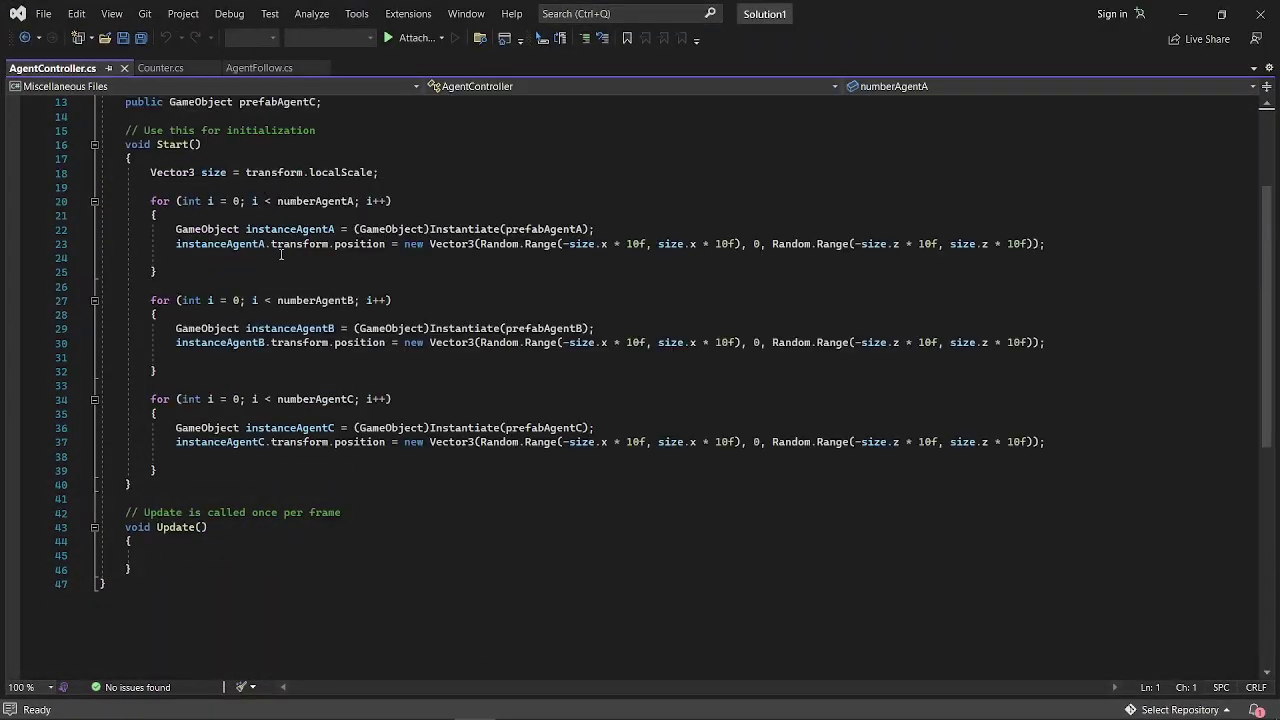
pyautogui.scroll(4, 281, 254)
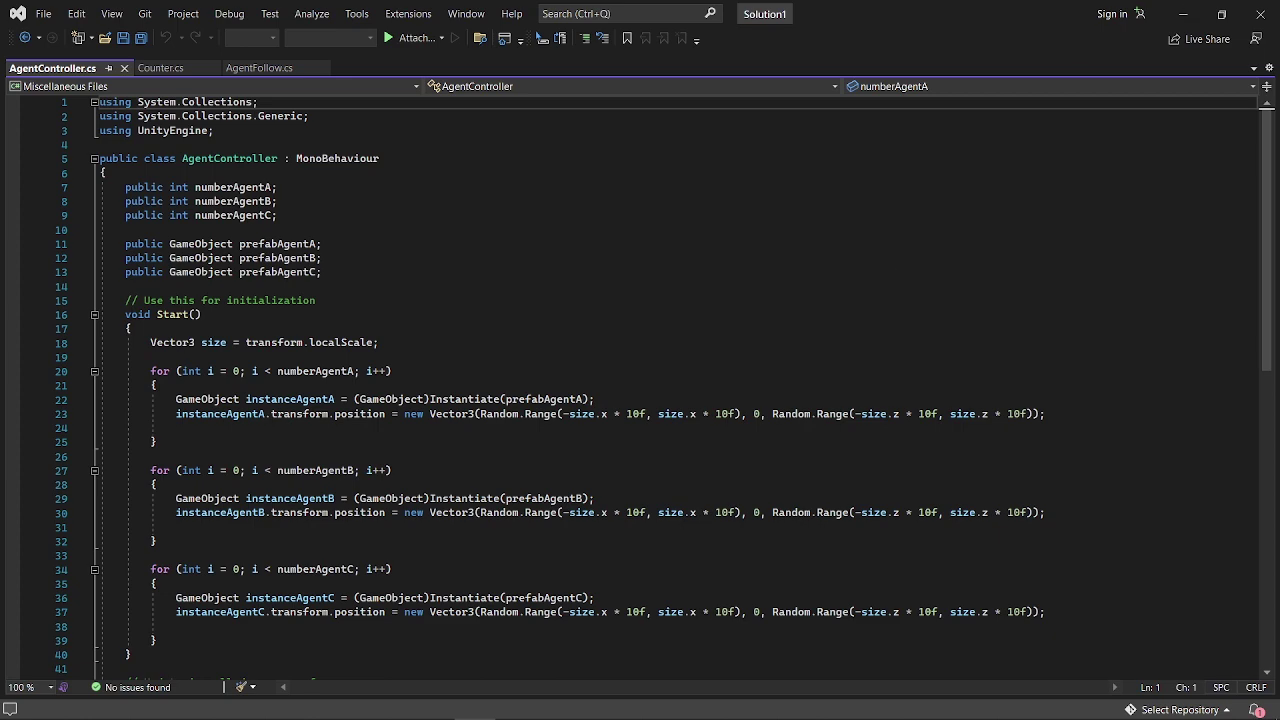
# Step: Return to Unity and select the Plane to show its components
pyautogui.click(312, 703)
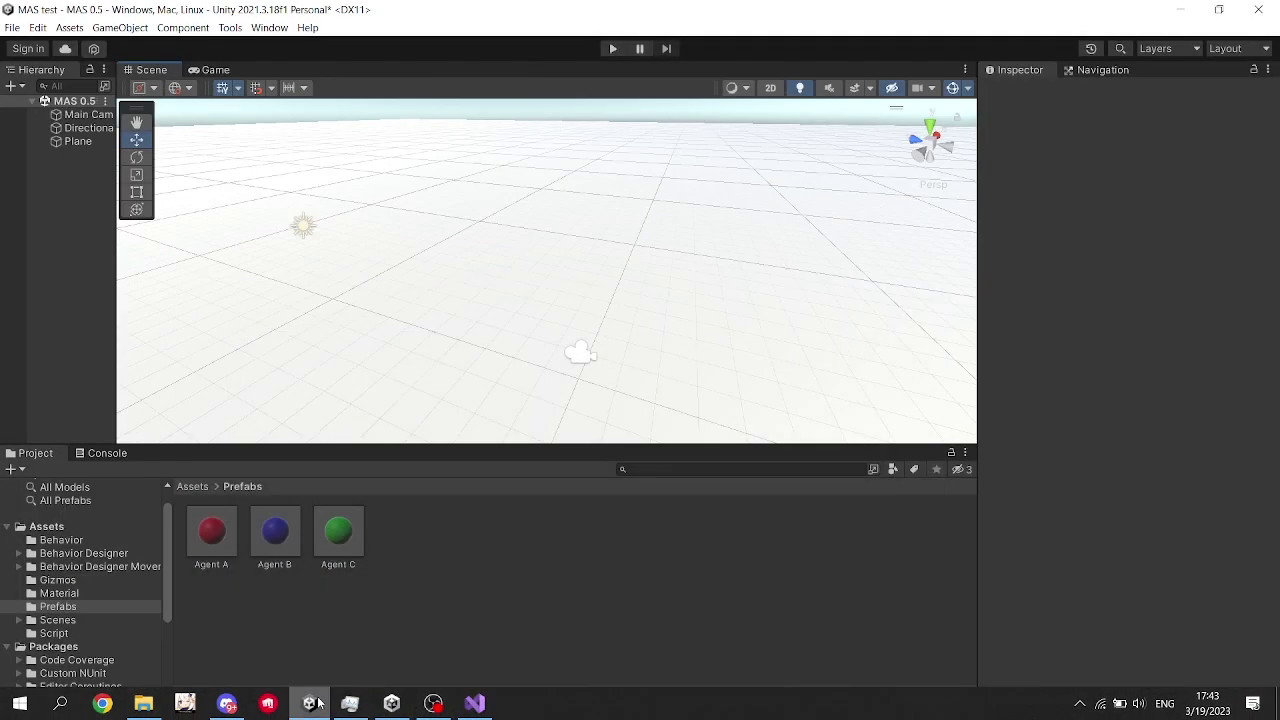
pyautogui.scroll(-2, 497, 203)
pyautogui.click(594, 274)
pyautogui.scroll(-2, 726, 288)
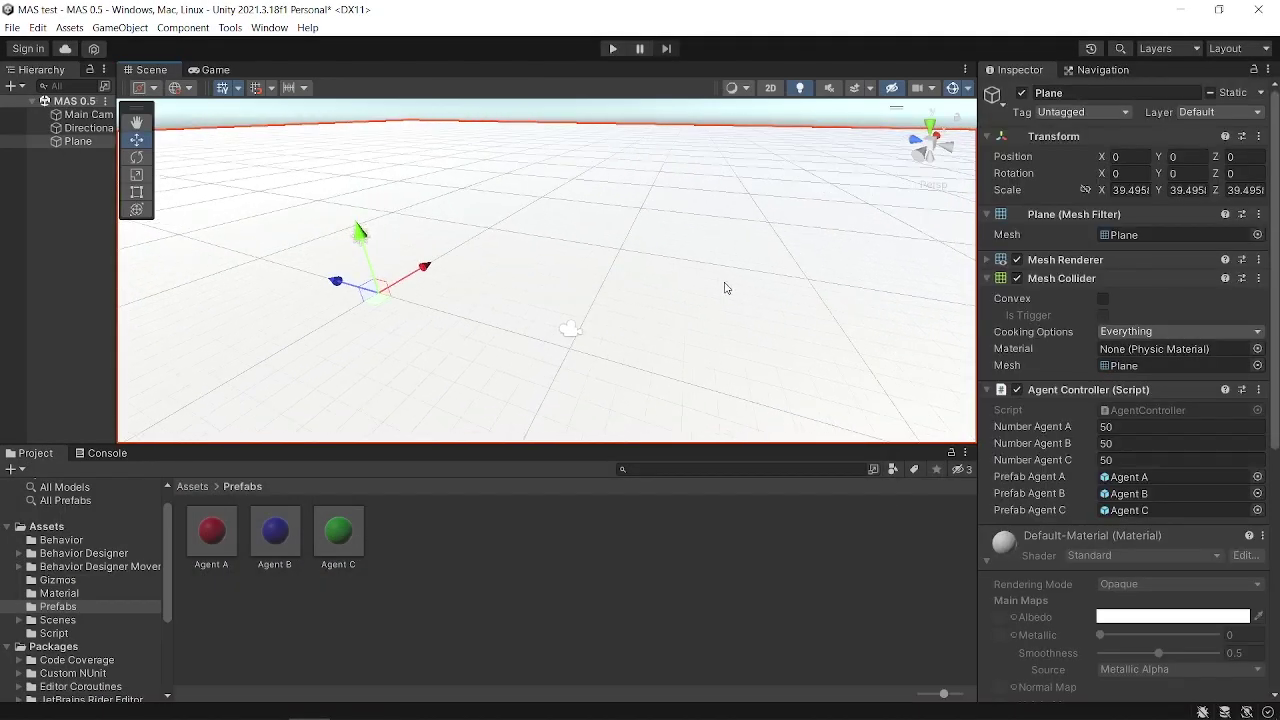
pyautogui.scroll(-1, 726, 288)
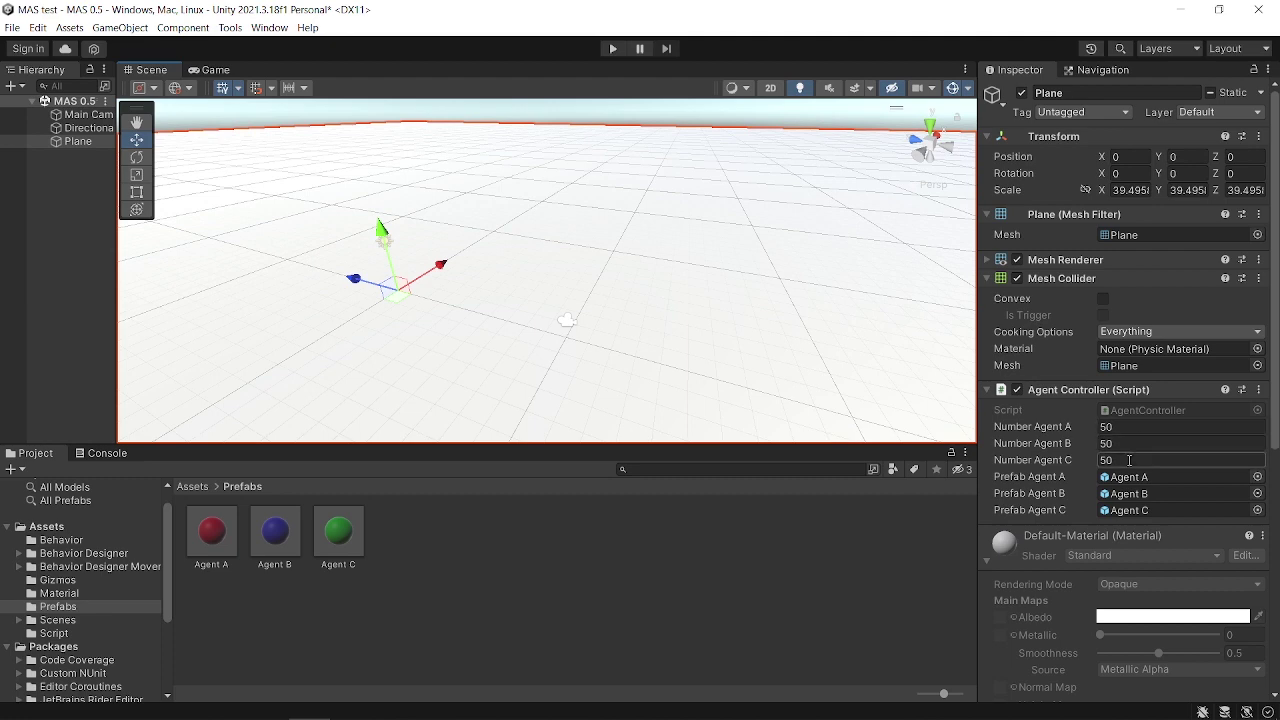
# Step: Check the agent numbers and the three assigned agent prefabs in the Plane's Agent Controller script
pyautogui.click(1130, 427)
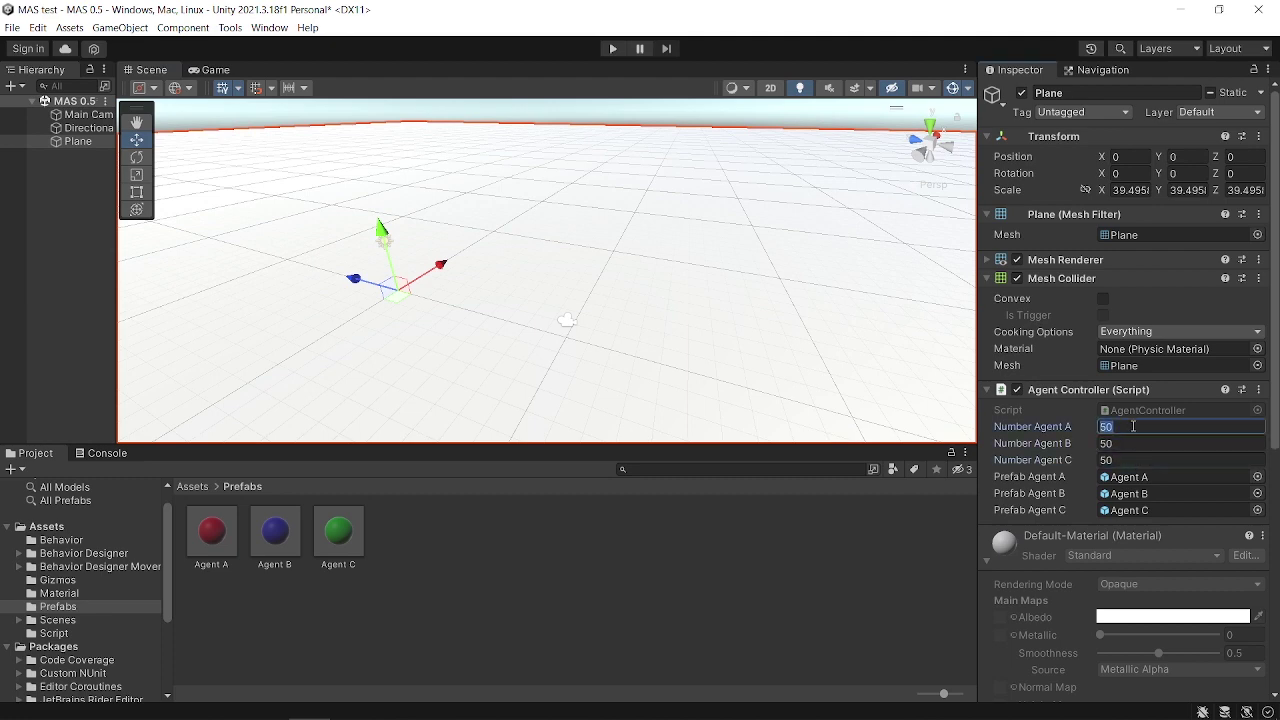
pyautogui.click(1165, 476)
pyautogui.click(1162, 494)
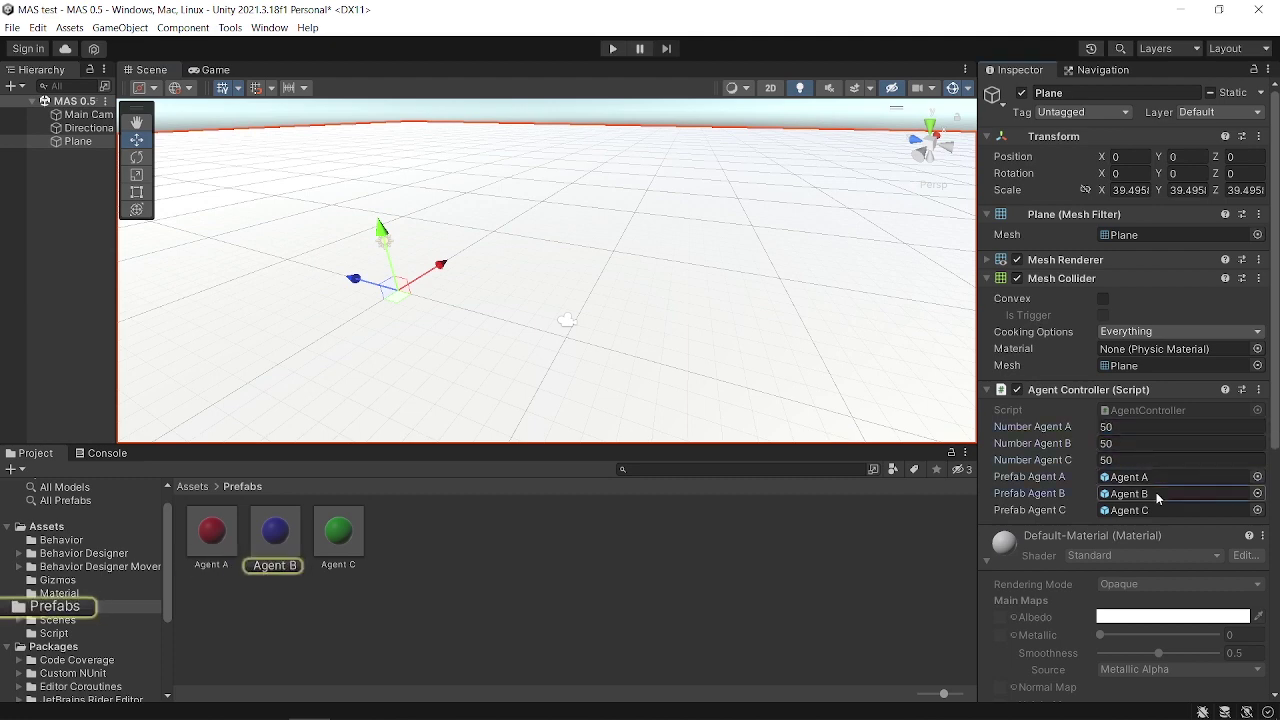
pyautogui.click(1158, 511)
# Step: Run the scene in Play mode and watch the spawned agents in the Scene view
pyautogui.scroll(-3, 505, 213)
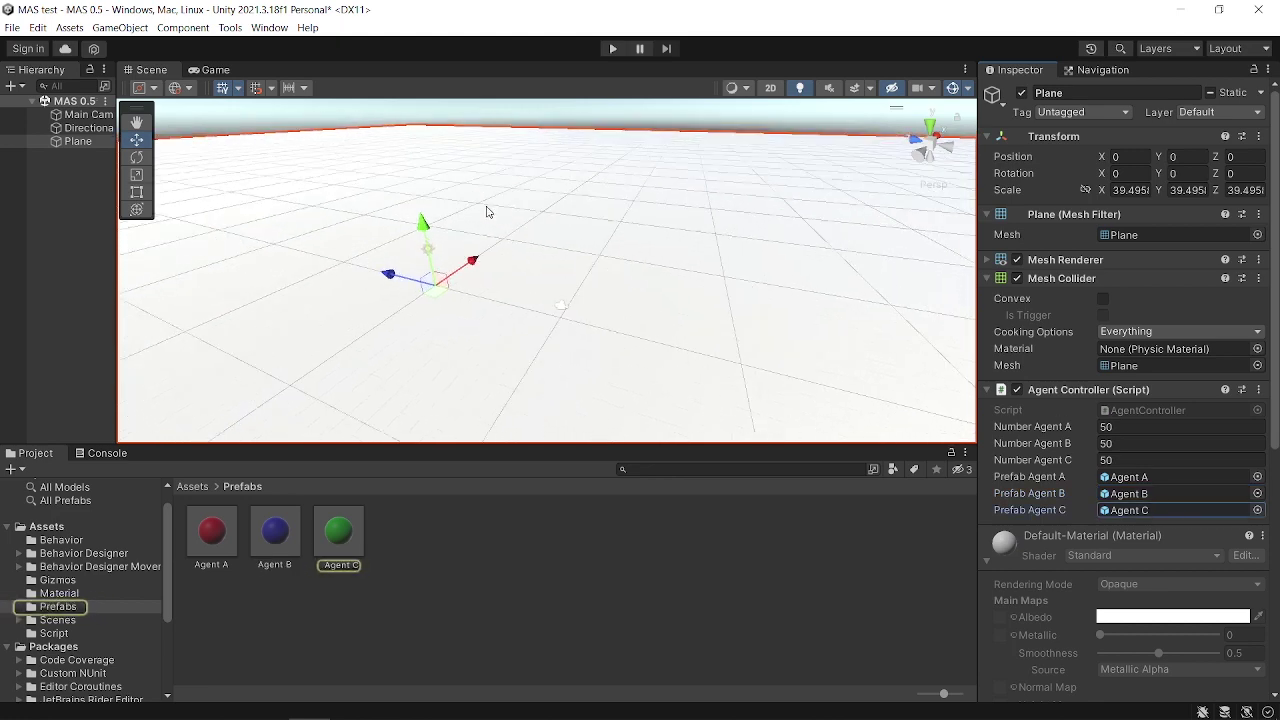
pyautogui.click(609, 48)
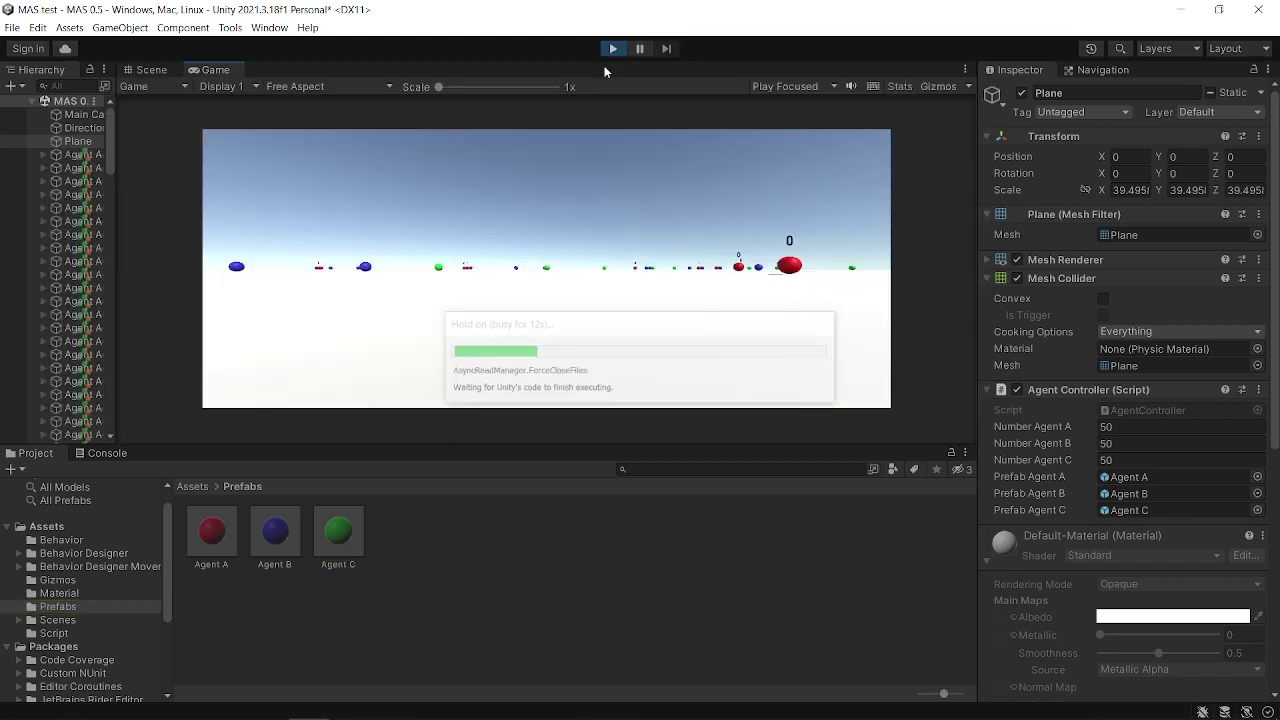
pyautogui.click(150, 69)
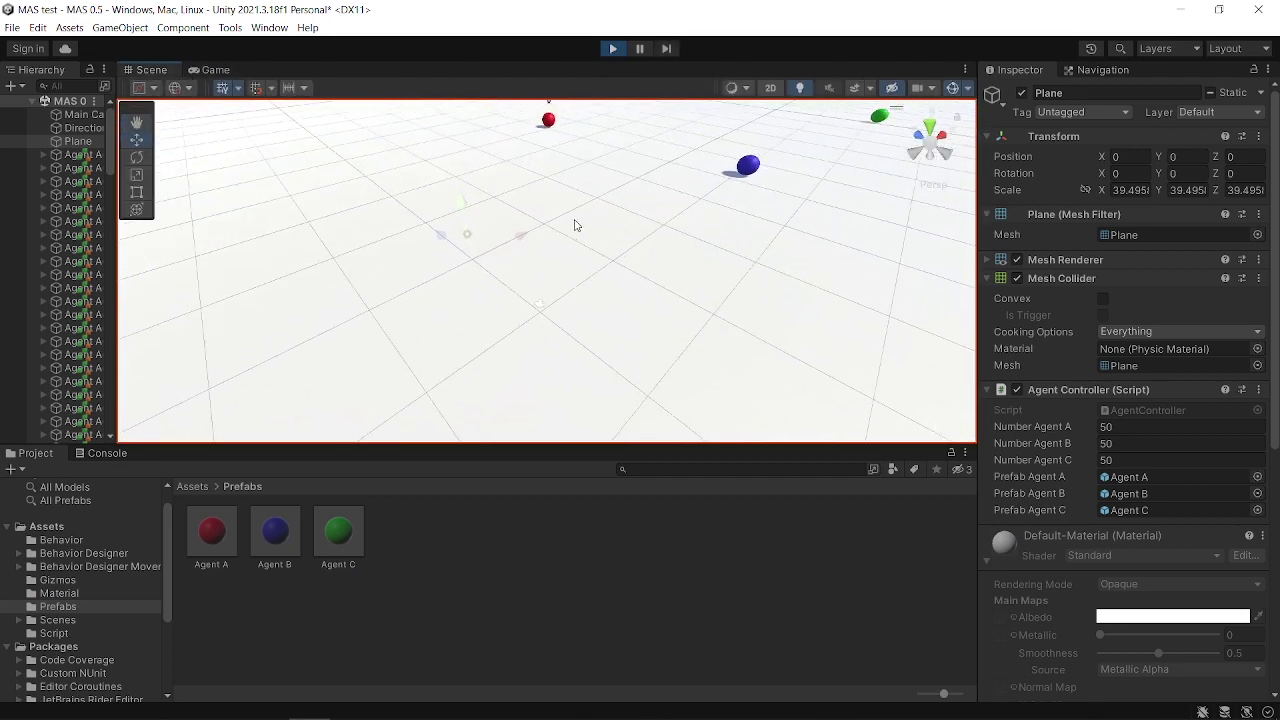
pyautogui.moveTo(574, 220); pyautogui.dragTo(580, 129, button='right')
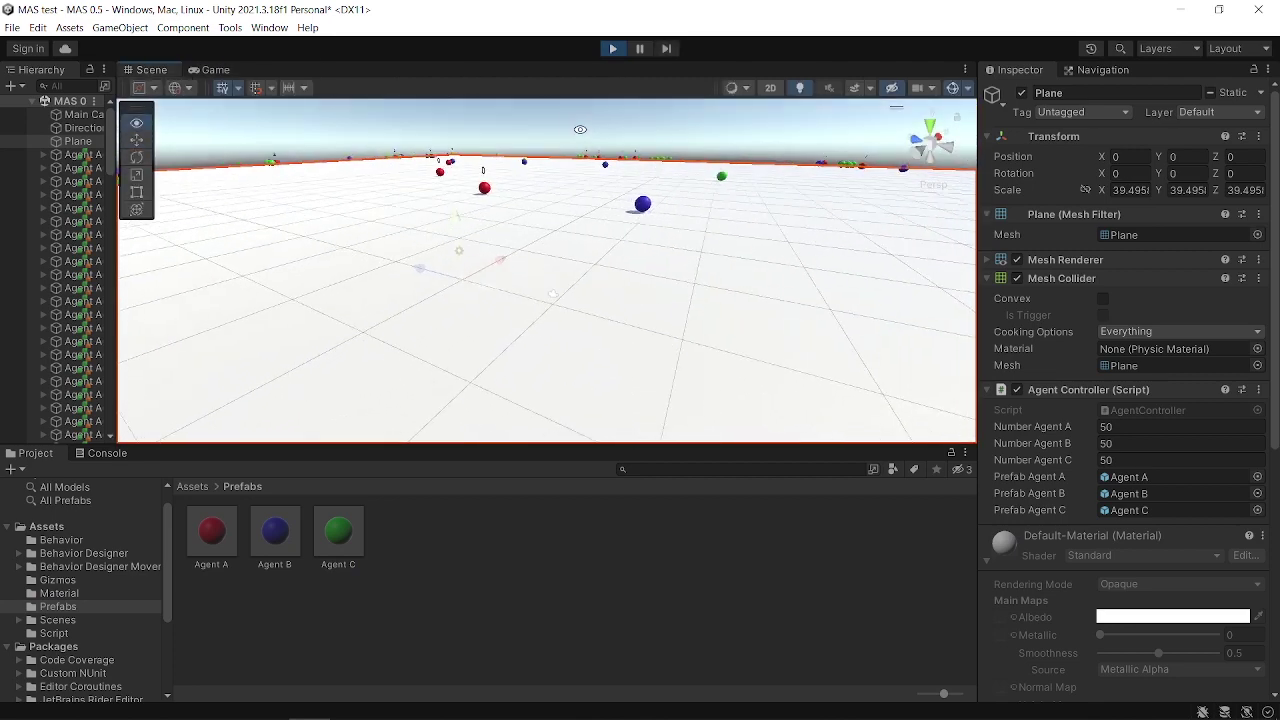
# Step: Select one of the distant red Agent A clones, focus the view on it and observe the surrounding agents
pyautogui.click(456, 165)
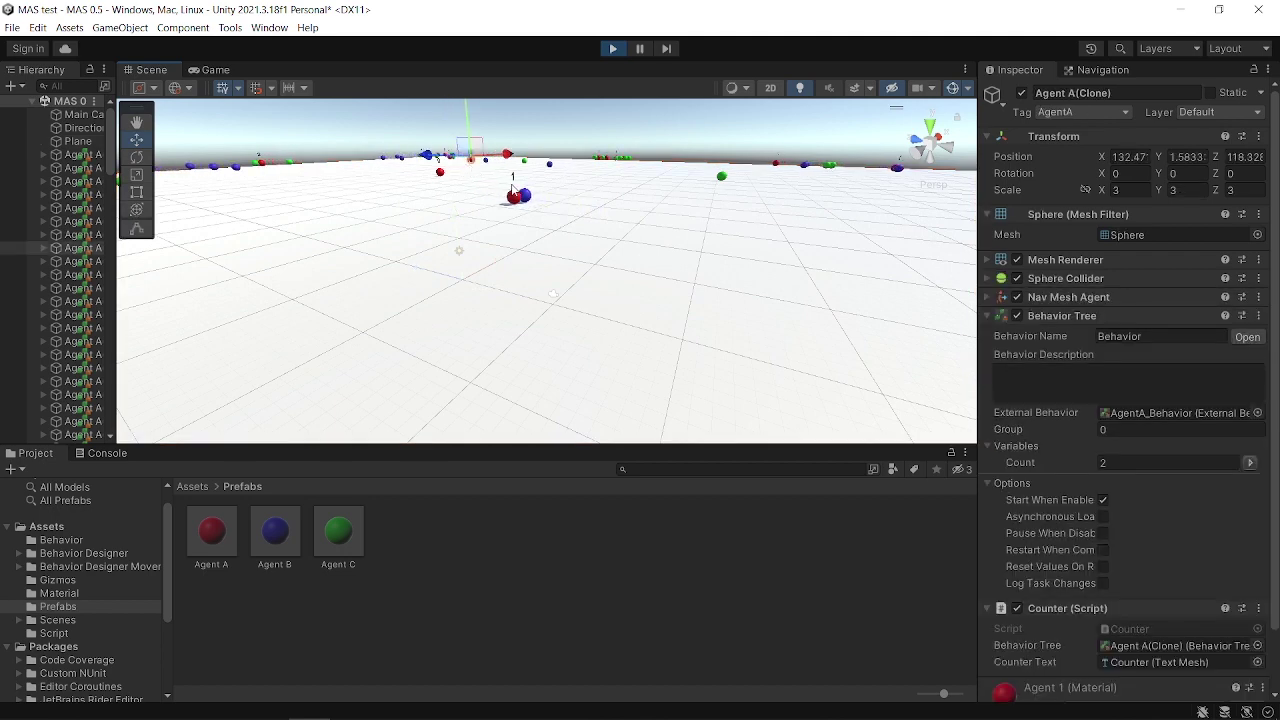
pyautogui.press('f')
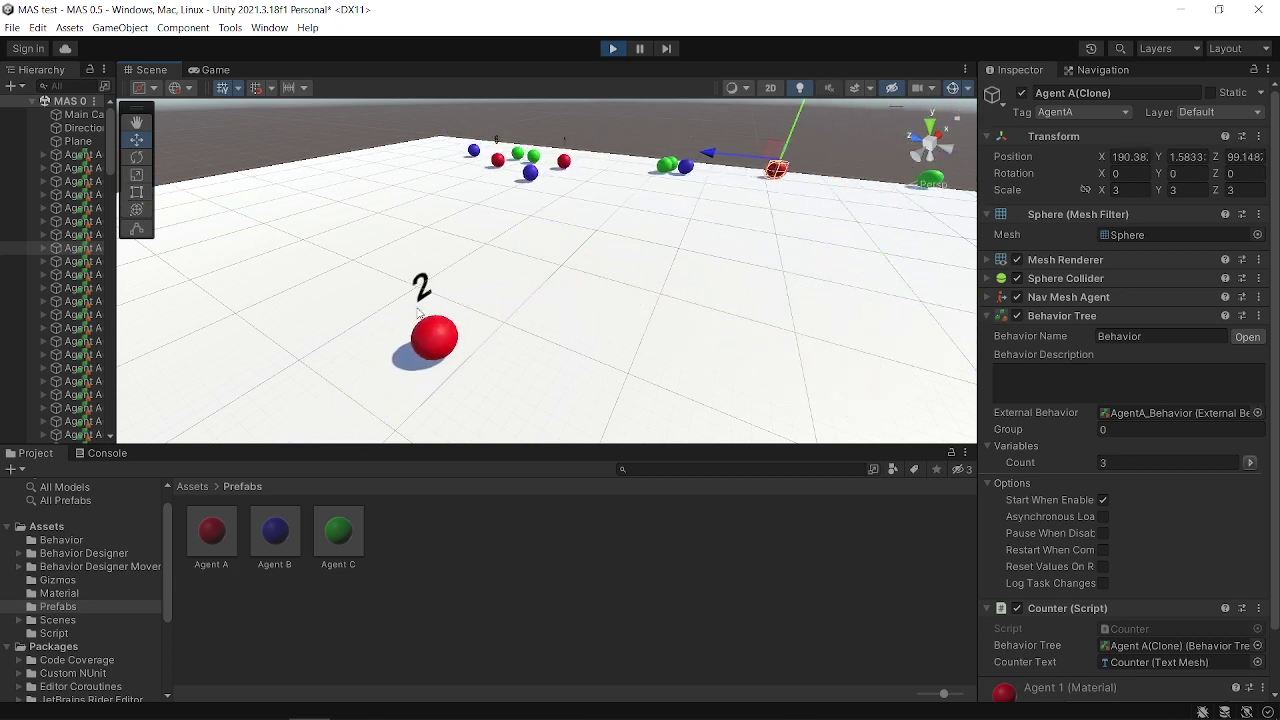
pyautogui.keyDown('alt'); pyautogui.moveTo(510, 195); pyautogui.dragTo(577, 125); pyautogui.keyUp('alt')
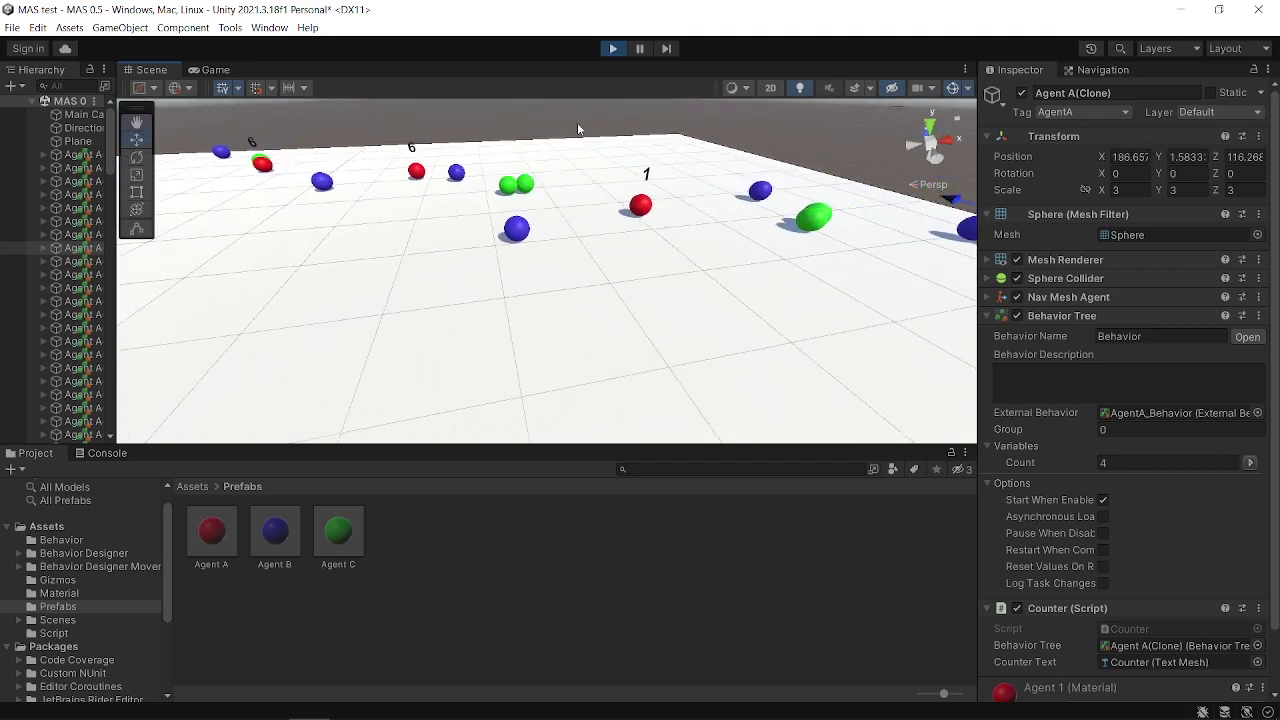